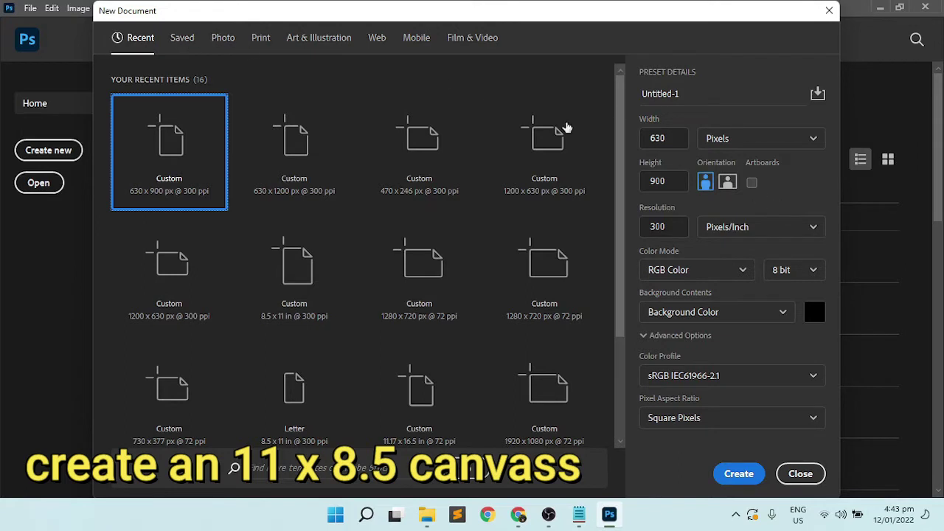
# Step: Create a blank 3300 × 2550 px, 300 ppi landscape Letter canvas and open the burger photo
pyautogui.click(261, 37)
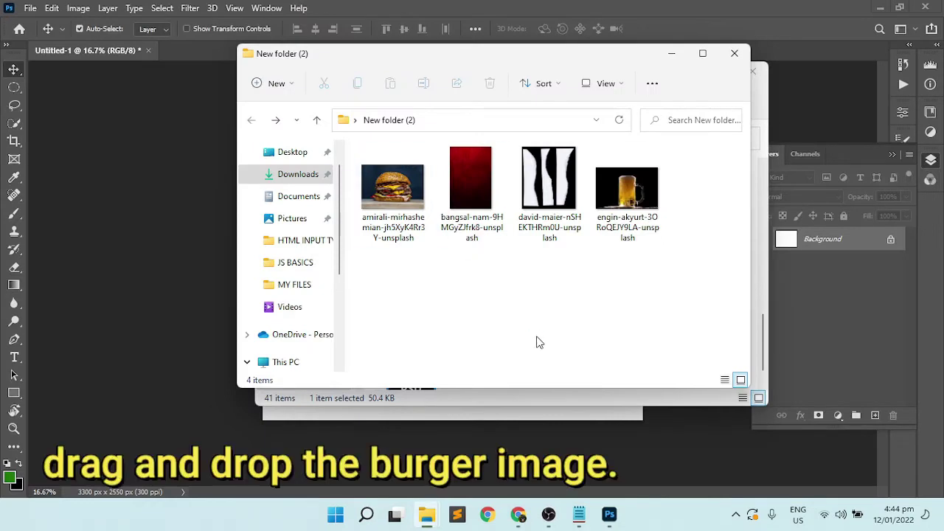
pyautogui.hotkey('ctrl', 'v')
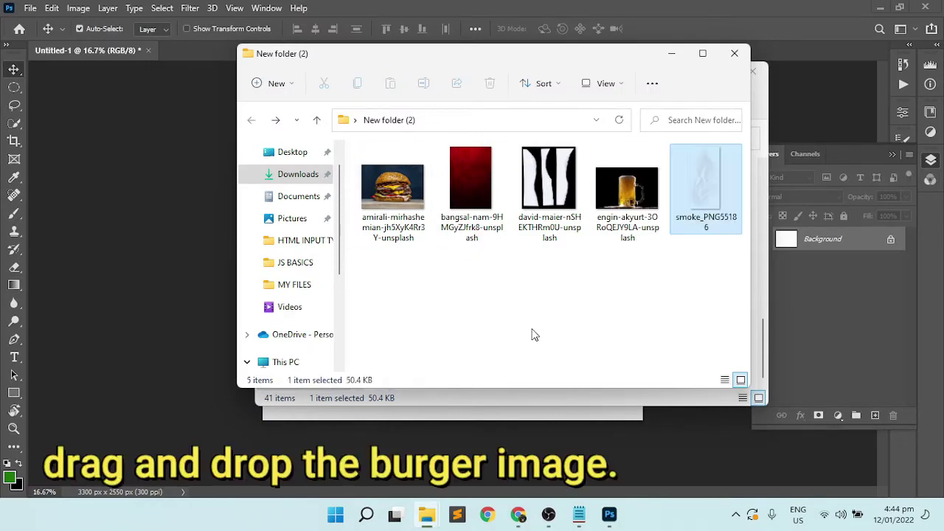
pyautogui.click(541, 294)
pyautogui.moveTo(392, 194); pyautogui.dragTo(218, 53)
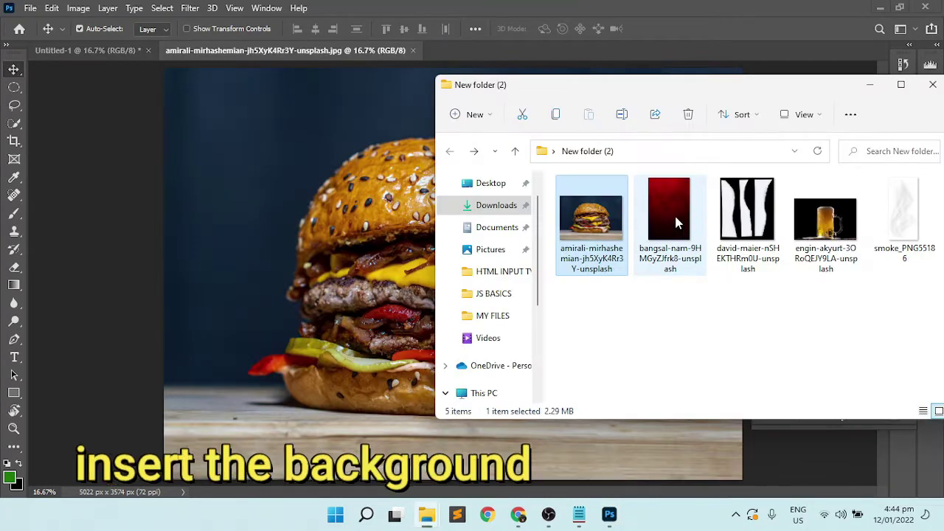
# Step: Place the red texture at the canvas's left edge and duplicate it to the right, closing the seam
pyautogui.moveTo(670, 211); pyautogui.dragTo(405, 254)
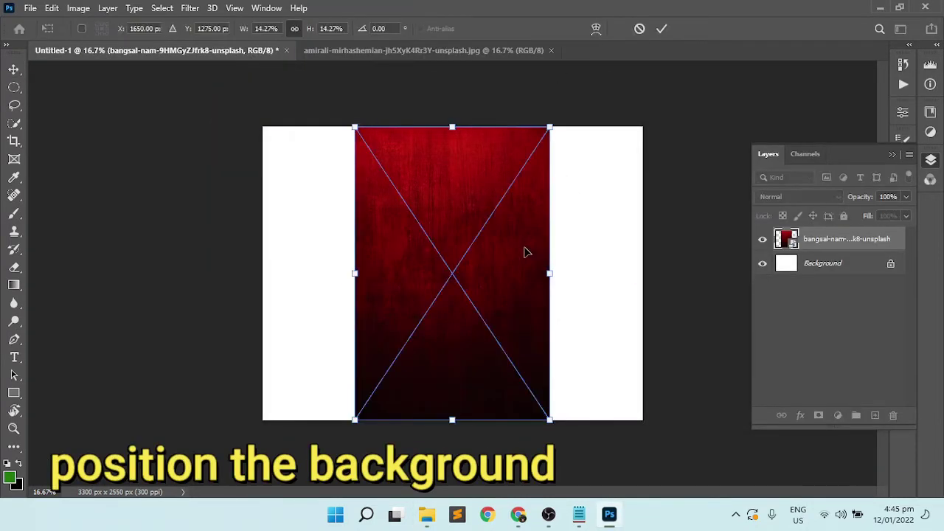
pyautogui.moveTo(525, 249); pyautogui.dragTo(439, 249)
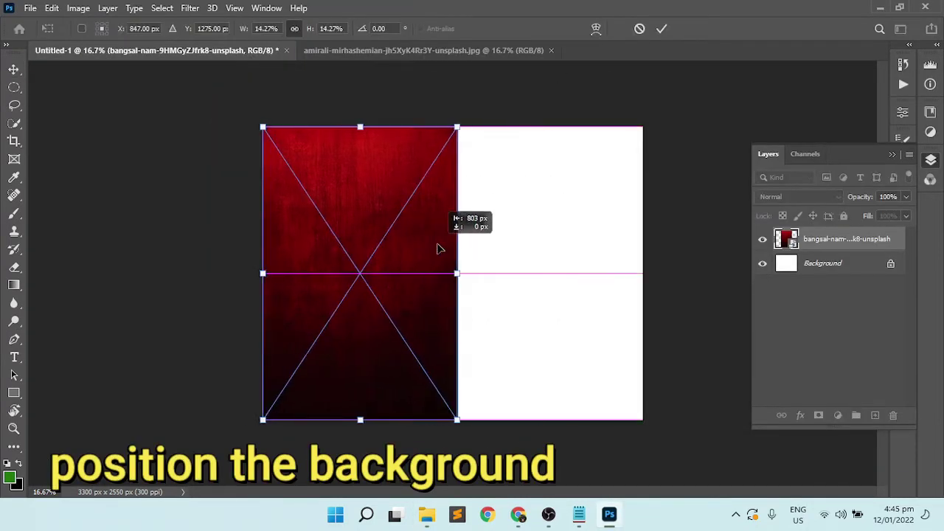
pyautogui.click(662, 28)
pyautogui.keyDown('alt'); pyautogui.moveTo(433, 190); pyautogui.dragTo(586, 211); pyautogui.keyUp('alt')
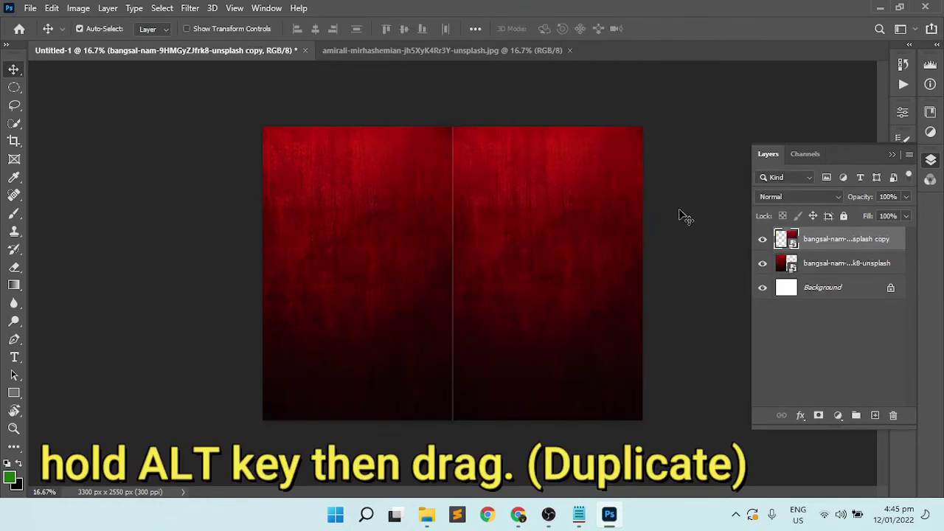
pyautogui.click(707, 271)
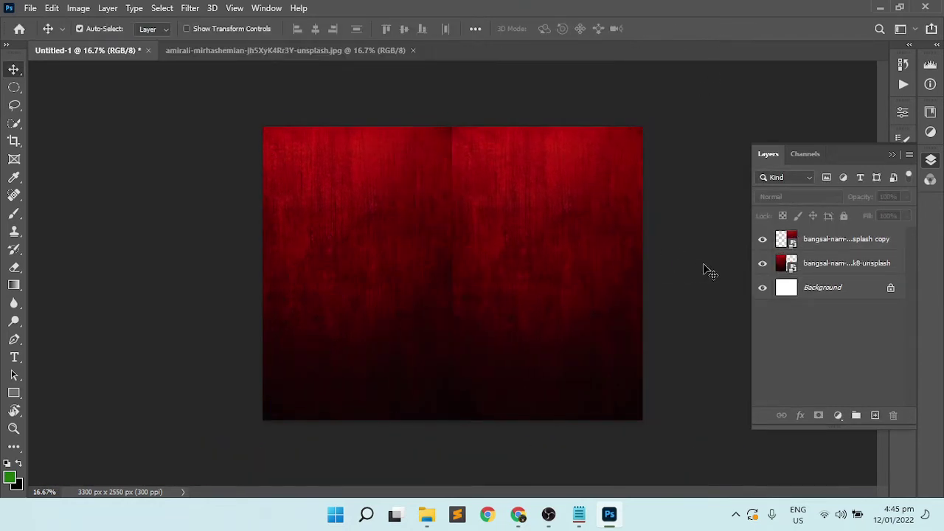
pyautogui.hotkey('ctrl', '+')
pyautogui.moveTo(540, 256); pyautogui.dragTo(505, 243)
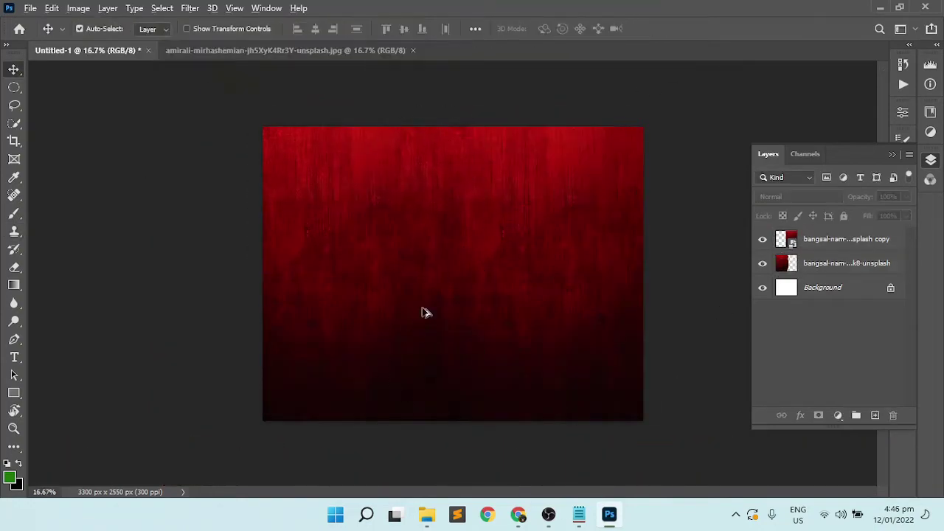
# Step: Quick-select the whole burger, including bun, lettuce, sauce, pepper and patty edges, undoing a stray move
pyautogui.click(383, 457)
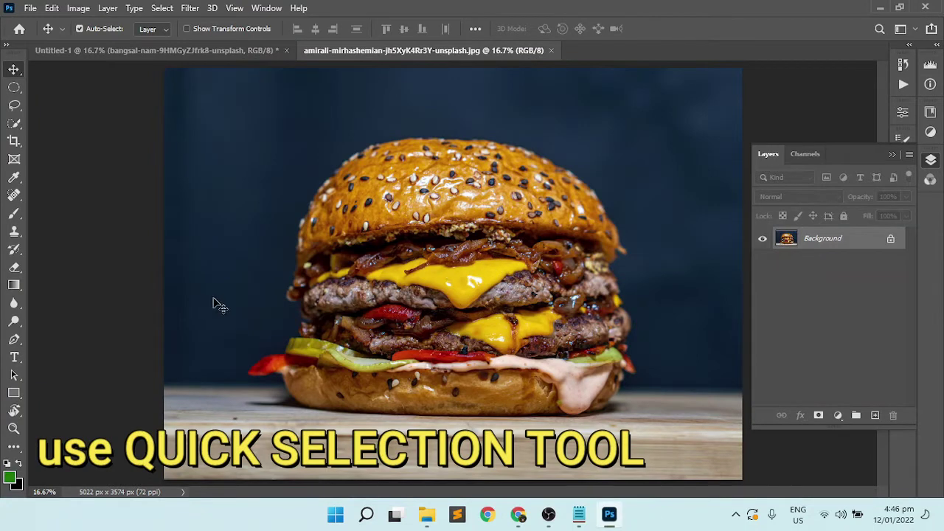
pyautogui.press('w')
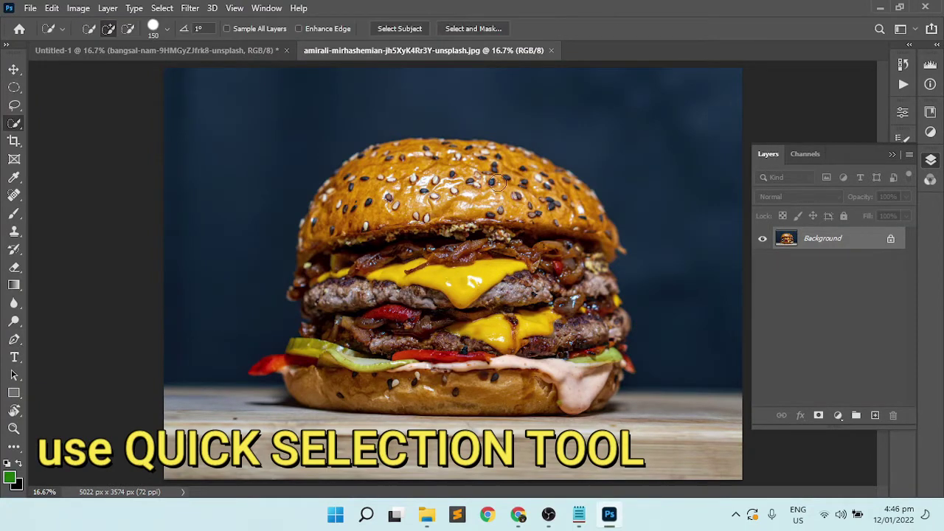
pyautogui.moveTo(498, 183); pyautogui.dragTo(559, 182)
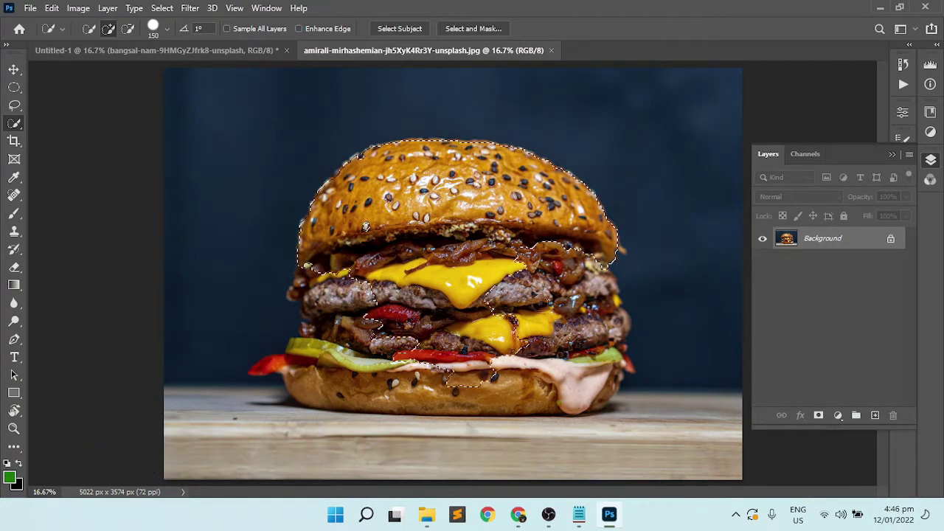
pyautogui.moveTo(506, 168); pyautogui.dragTo(365, 227)
pyautogui.moveTo(612, 355)
pyautogui.mouseDown()
pyautogui.moveTo(601, 395)
pyautogui.moveTo(458, 391)
pyautogui.mouseUp()
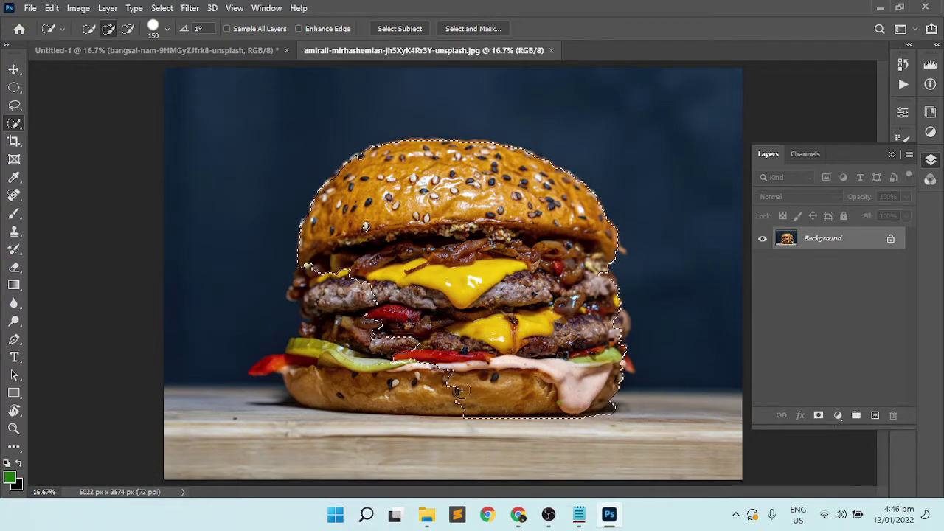
pyautogui.moveTo(264, 364)
pyautogui.mouseDown()
pyautogui.moveTo(326, 334)
pyautogui.moveTo(298, 290)
pyautogui.moveTo(319, 293)
pyautogui.mouseUp()
pyautogui.press('[')
pyautogui.press('[')
pyautogui.press('[')
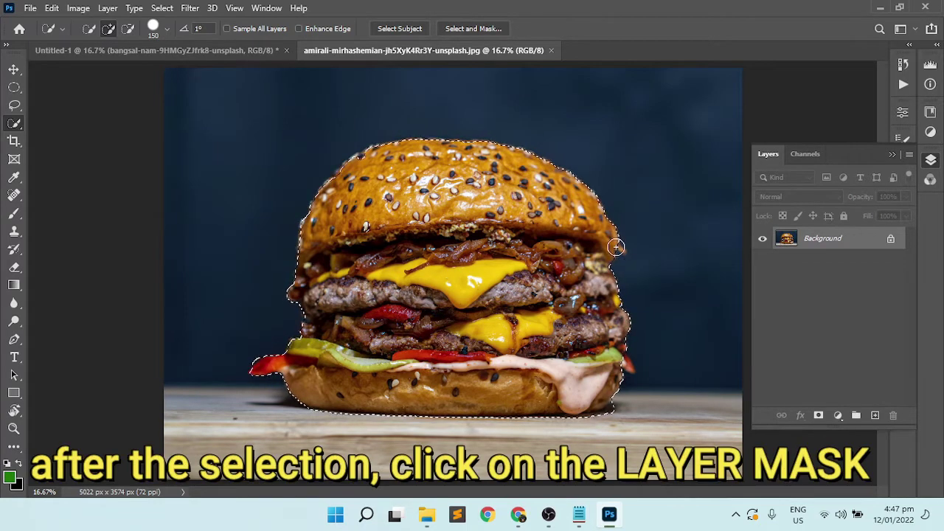
pyautogui.moveTo(620, 251); pyautogui.dragTo(620, 306)
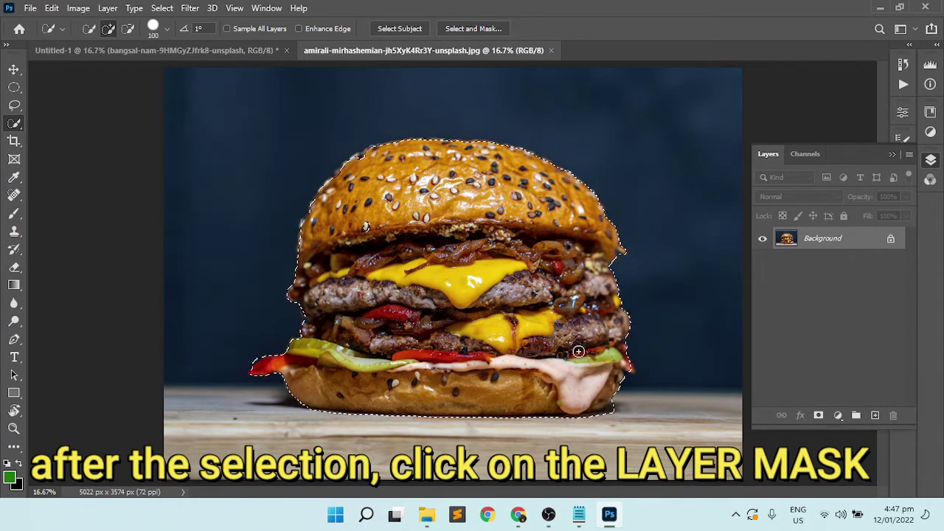
pyautogui.press('v')
pyautogui.moveTo(583, 344); pyautogui.dragTo(498, 447)
pyautogui.hotkey('ctrl', 'z')
# Step: Mask the burger and refine its edges with a 1 px radius and a slight feather
pyautogui.click(818, 416)
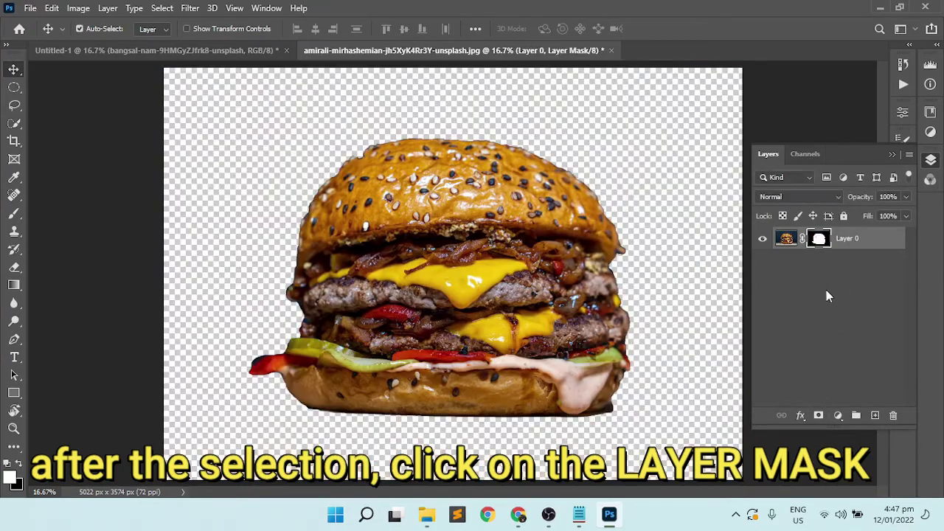
pyautogui.rightClick(817, 237)
pyautogui.click(845, 337)
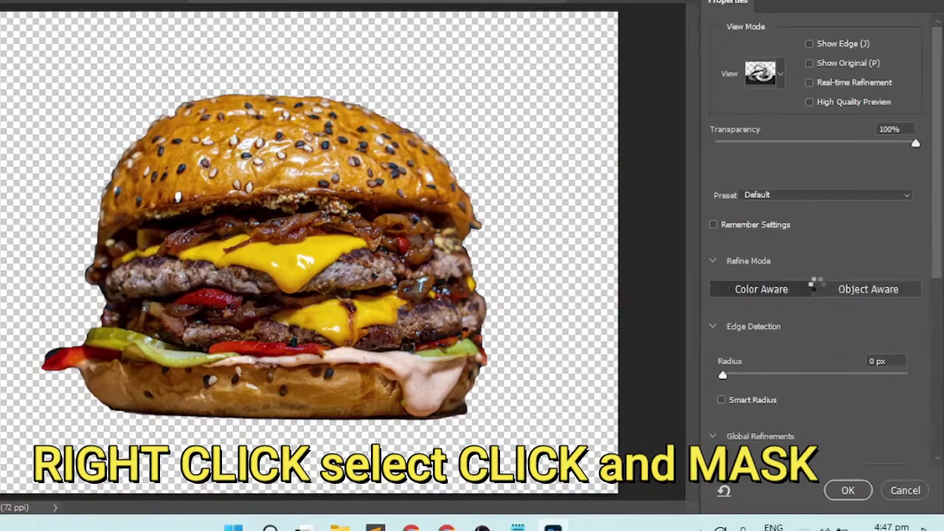
pyautogui.doubleClick(871, 361)
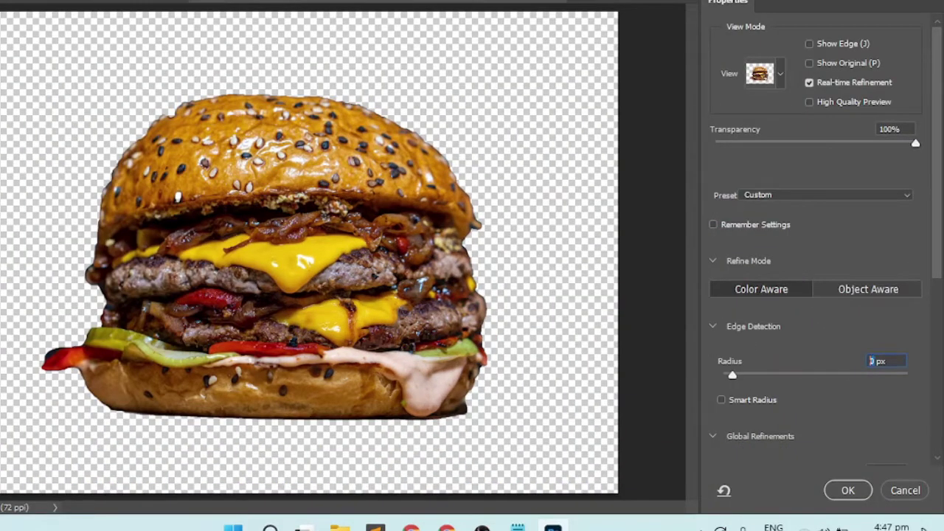
pyautogui.write('1')
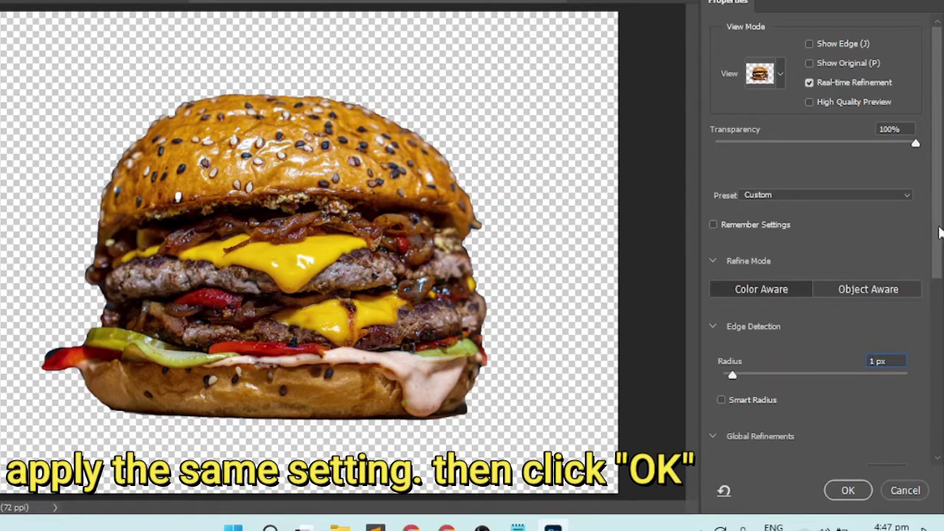
pyautogui.scroll(-5, 868, 285)
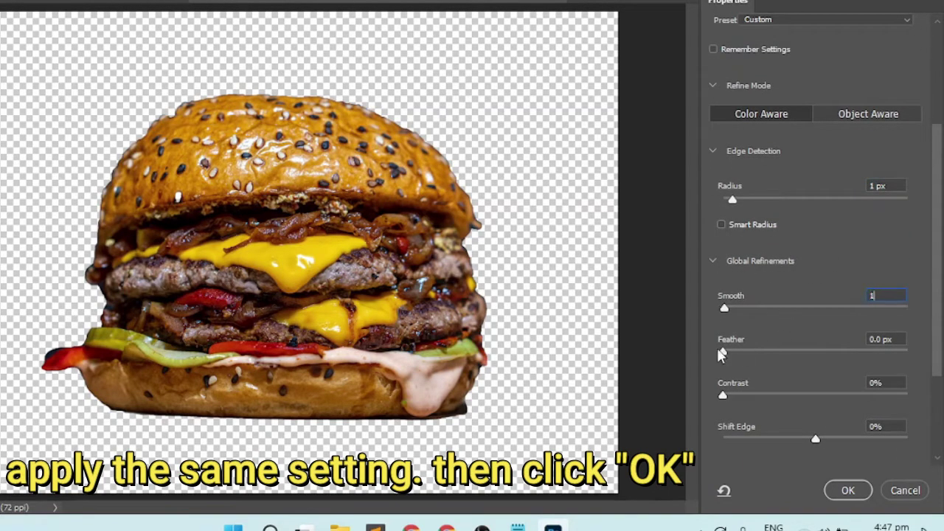
pyautogui.moveTo(722, 353); pyautogui.dragTo(775, 352)
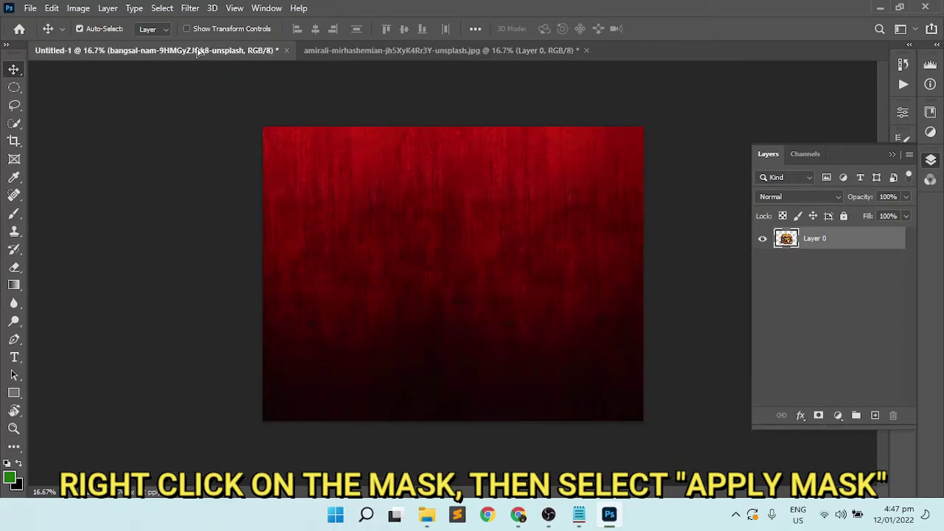
# Step: Copy the burger into Untitled-1 above the red layers, scaled to about 48.71% and centred
pyautogui.moveTo(548, 300); pyautogui.dragTo(439, 294)
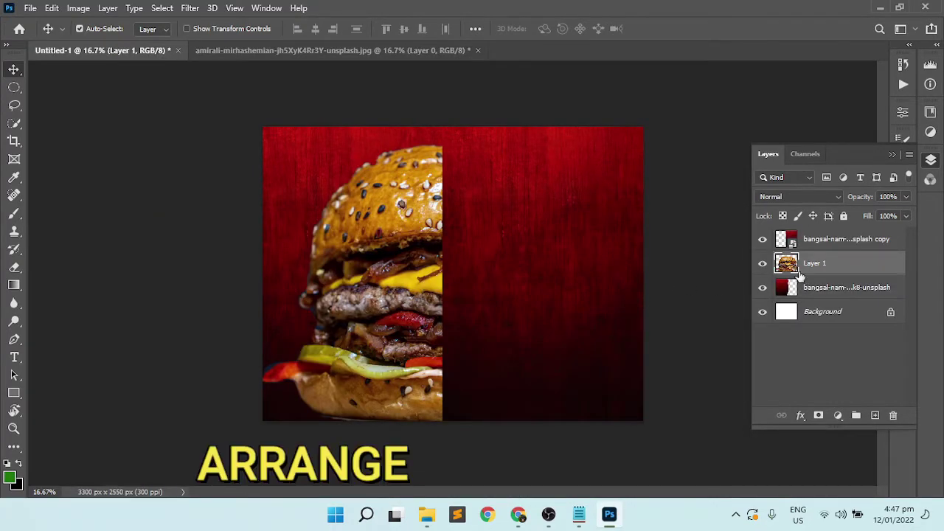
pyautogui.hotkey('ctrl', ']')
pyautogui.hotkey('ctrl', 't')
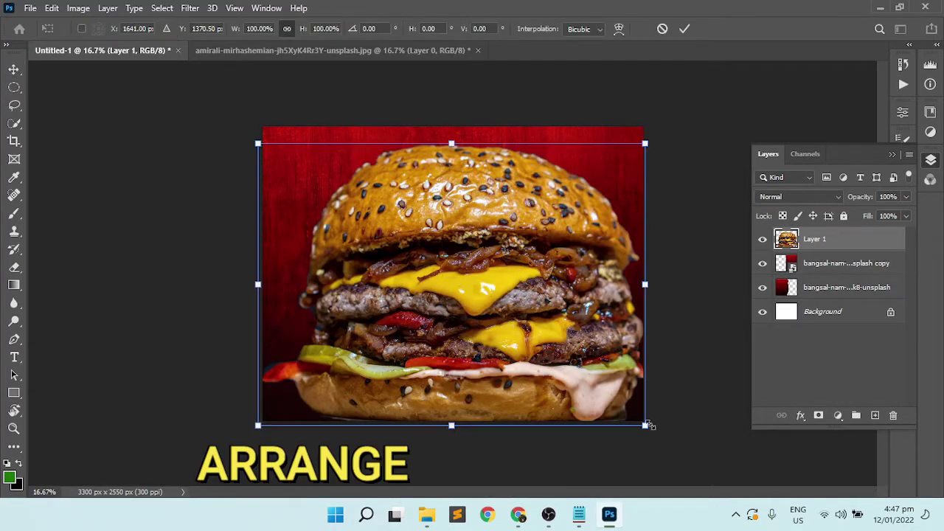
pyautogui.moveTo(642, 421); pyautogui.dragTo(453, 285)
pyautogui.moveTo(397, 253); pyautogui.dragTo(476, 319)
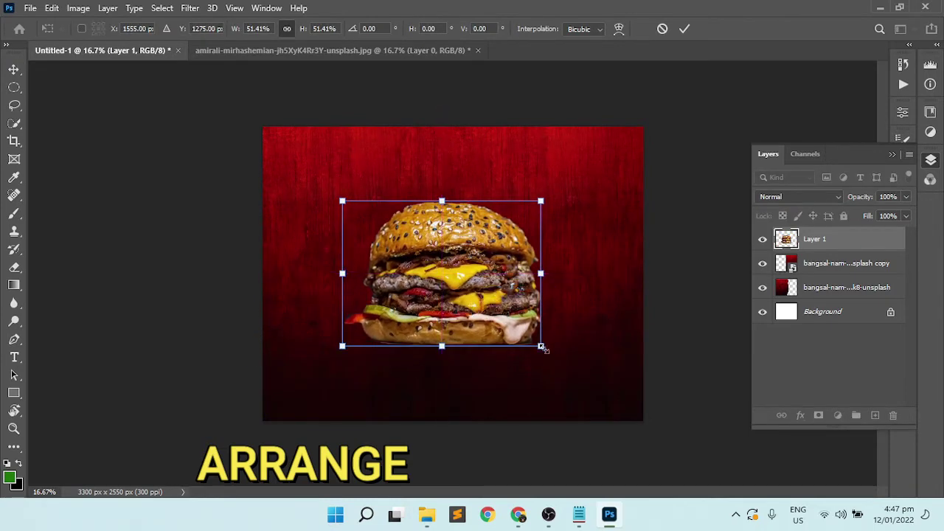
pyautogui.moveTo(541, 354); pyautogui.dragTo(531, 338)
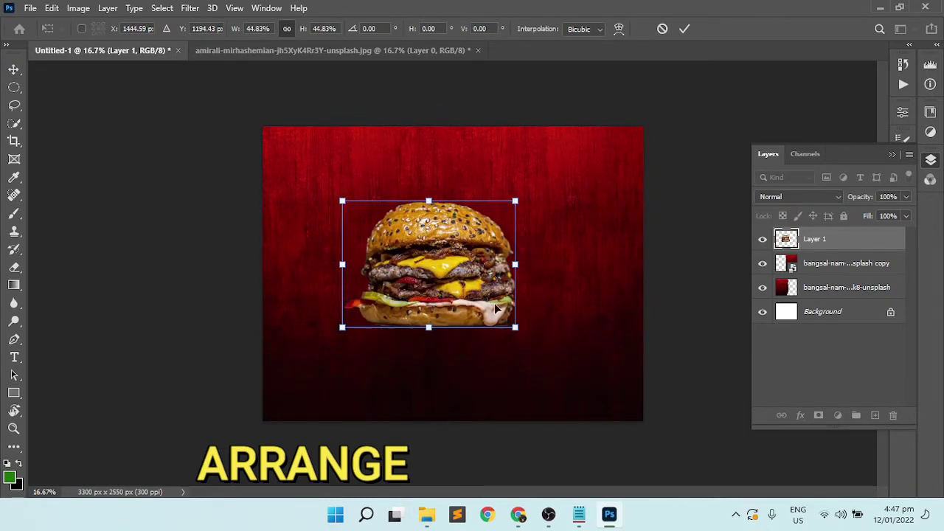
pyautogui.click(686, 30)
# Step: Open the beer mug photo and quick-select the mug, excluding the inside of the handle
pyautogui.click(340, 51)
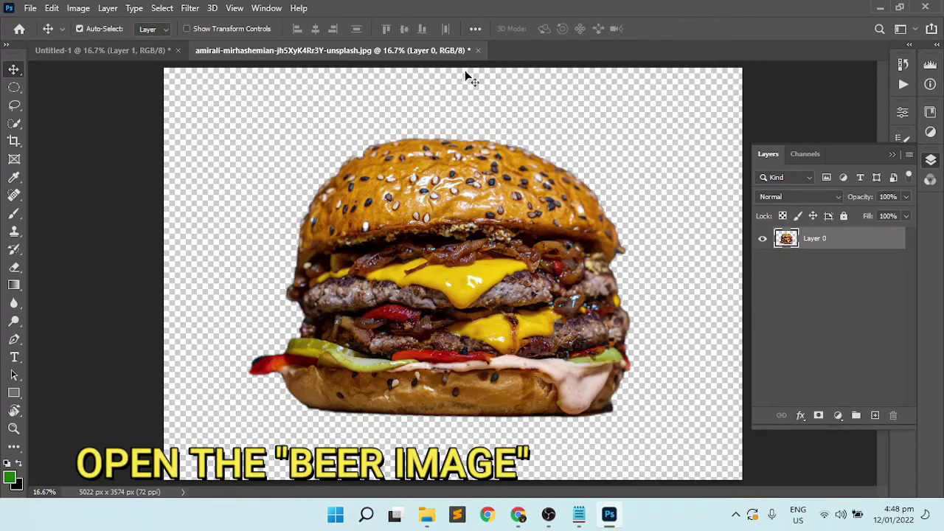
pyautogui.click(362, 435)
pyautogui.moveTo(826, 221); pyautogui.dragTo(579, 56)
pyautogui.press('w')
pyautogui.moveTo(507, 220); pyautogui.dragTo(555, 246)
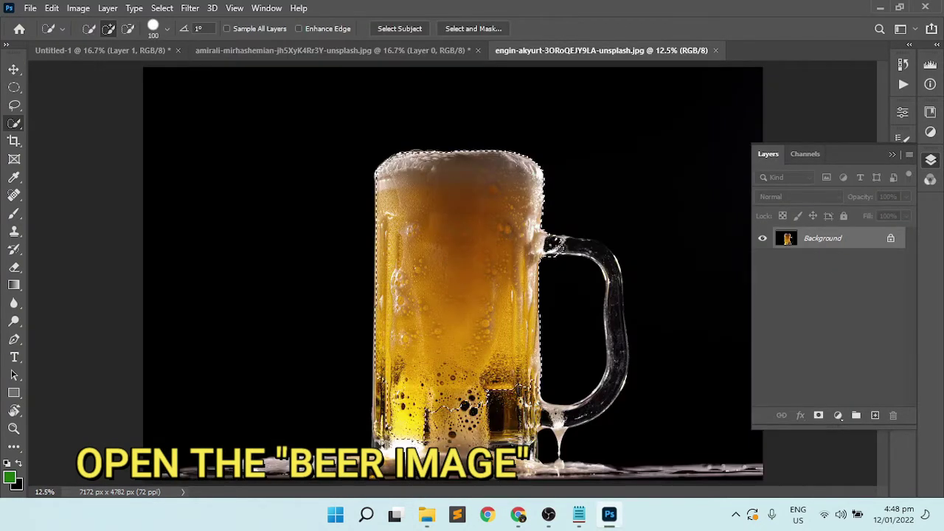
pyautogui.moveTo(609, 354)
pyautogui.mouseDown()
pyautogui.moveTo(569, 396)
pyautogui.moveTo(567, 313)
pyautogui.mouseUp()
pyautogui.moveTo(573, 270)
pyautogui.mouseDown()
pyautogui.moveTo(560, 284)
pyautogui.moveTo(564, 366)
pyautogui.mouseUp()
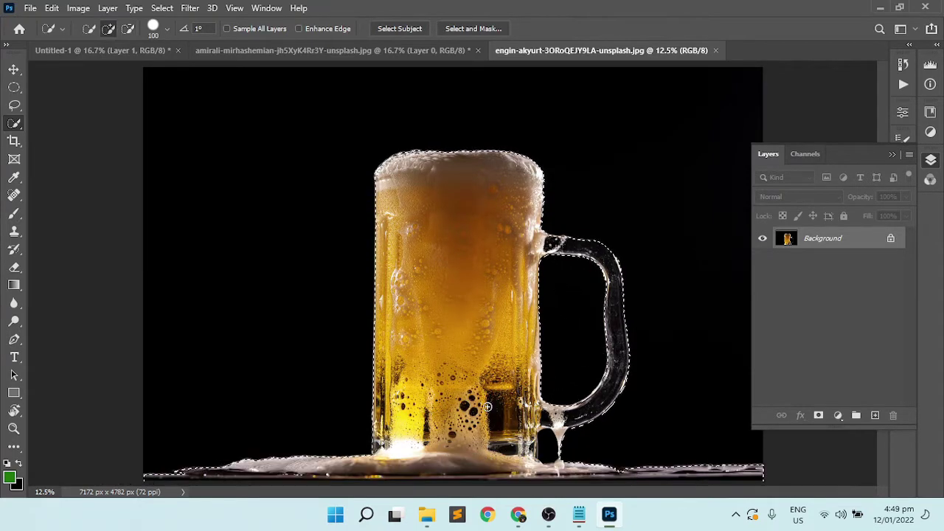
# Step: Mask the mug and refine its edges with Smooth 2 and a 5 px feather
pyautogui.click(819, 416)
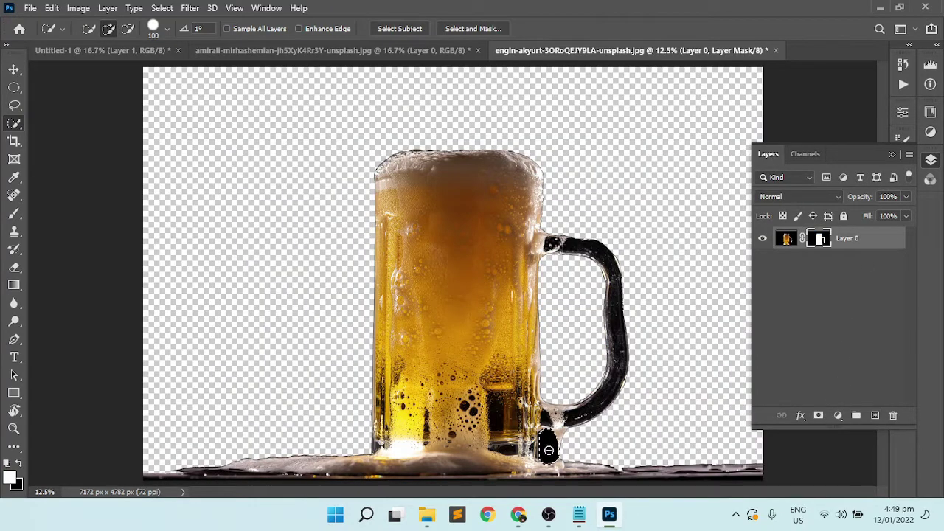
pyautogui.rightClick(819, 240)
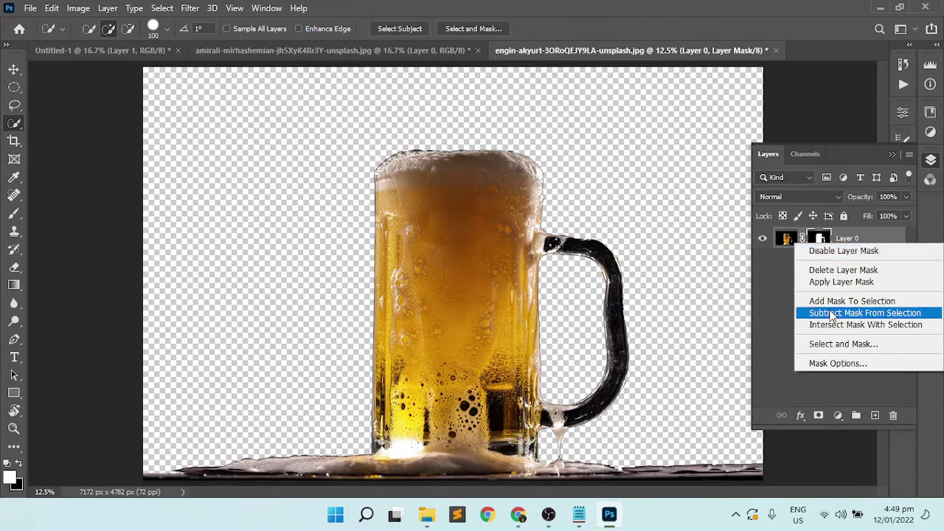
pyautogui.click(819, 344)
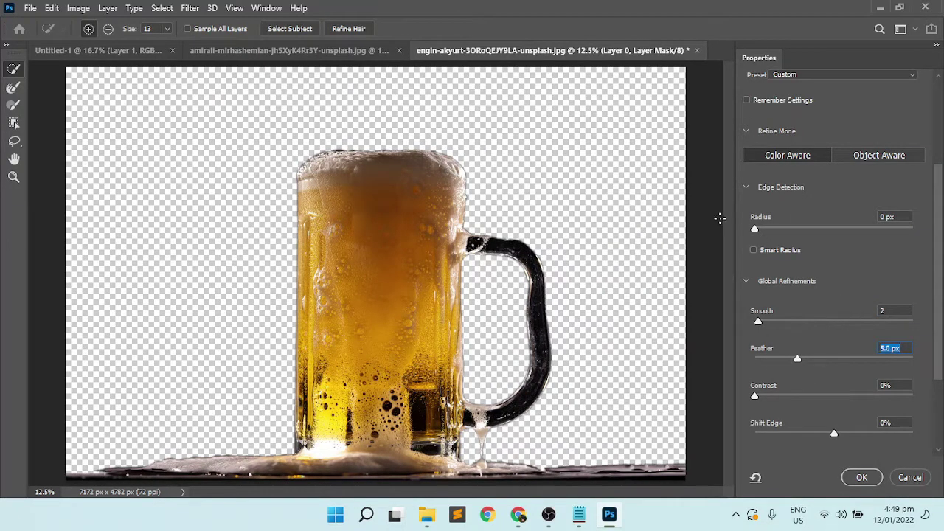
pyautogui.click(862, 477)
pyautogui.rightClick(803, 241)
# Step: Apply the mug mask, bring the mug into the poster, and scale it to 44.71% beside the burger
pyautogui.click(833, 276)
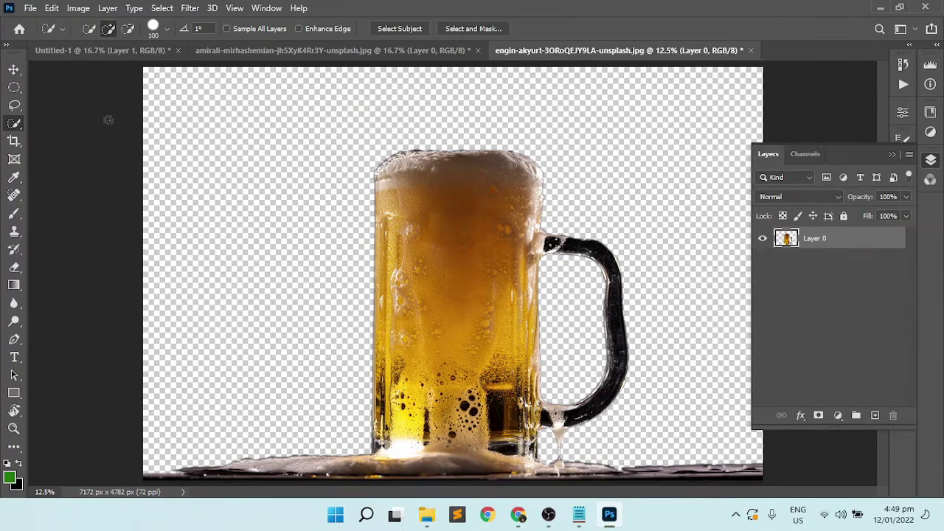
pyautogui.press('v')
pyautogui.moveTo(498, 296)
pyautogui.mouseDown()
pyautogui.moveTo(157, 50)
pyautogui.moveTo(536, 261)
pyautogui.mouseUp()
pyautogui.hotkey('ctrl', '-')
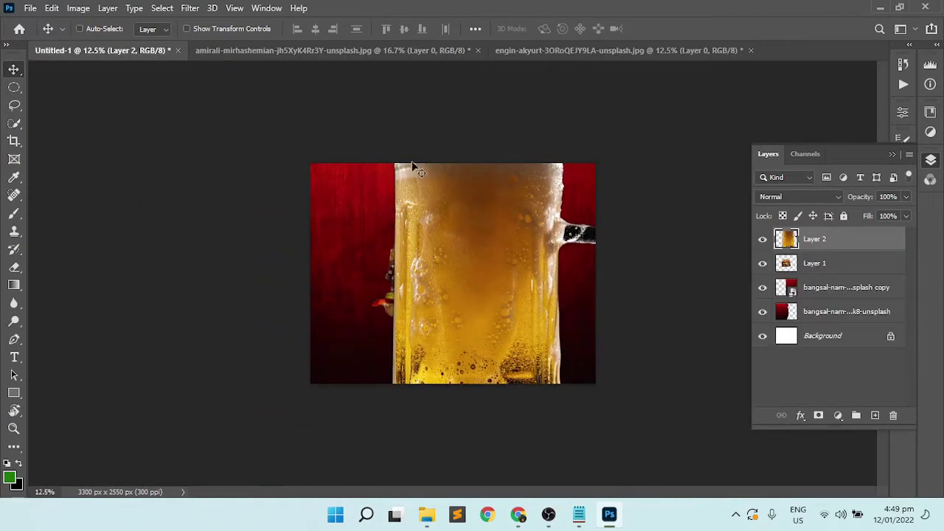
pyautogui.hotkey('ctrl', 't')
pyautogui.moveTo(446, 245)
pyautogui.mouseDown()
pyautogui.moveTo(495, 275)
pyautogui.moveTo(504, 242)
pyautogui.mouseUp()
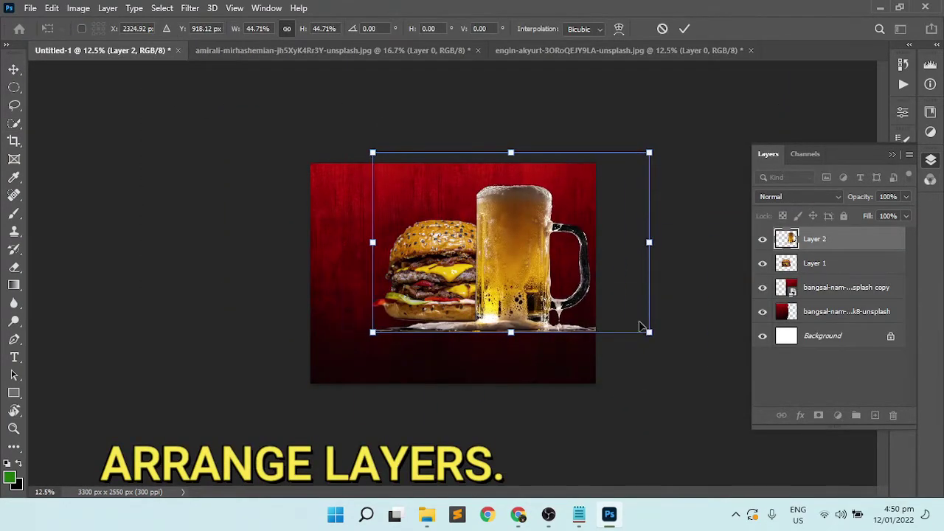
pyautogui.moveTo(646, 336); pyautogui.dragTo(694, 363)
pyautogui.moveTo(516, 280); pyautogui.dragTo(469, 260)
pyautogui.click(685, 28)
# Step: Put the burger layer in front of the mug, enlarge the burger, and lower the mug slightly
pyautogui.moveTo(815, 263); pyautogui.dragTo(815, 237)
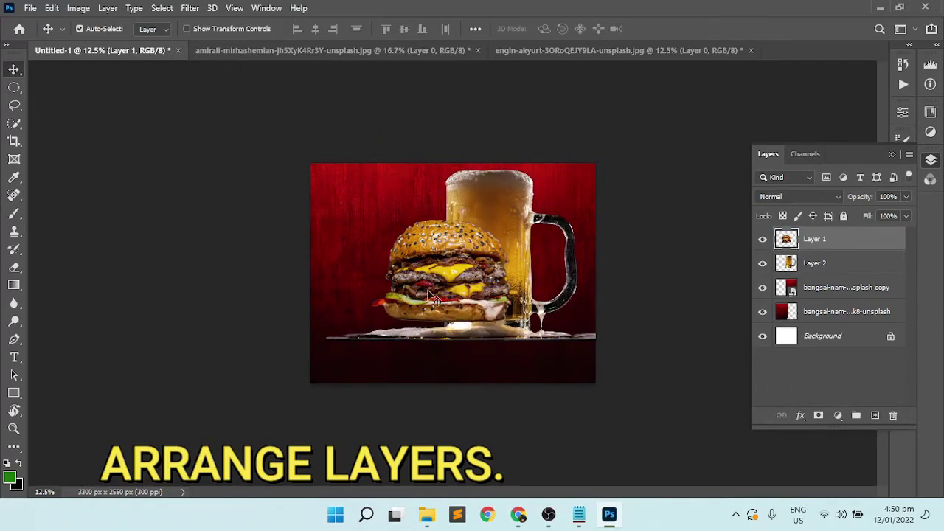
pyautogui.hotkey('ctrl', 't')
pyautogui.moveTo(413, 292); pyautogui.dragTo(440, 312)
pyautogui.press('Return')
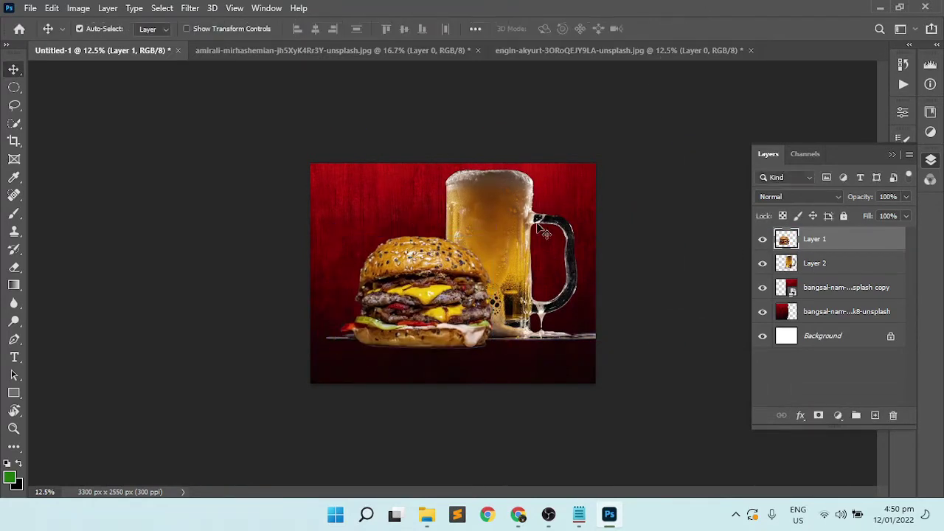
pyautogui.moveTo(517, 258); pyautogui.dragTo(516, 266)
pyautogui.click(618, 349)
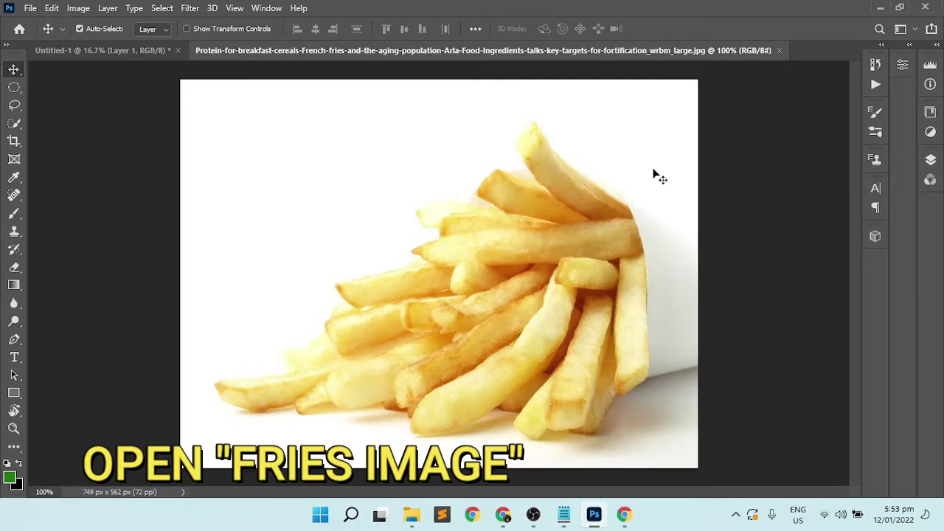
# Step: Quick-select the fries photo's white background and show its single Background layer
pyautogui.press('w')
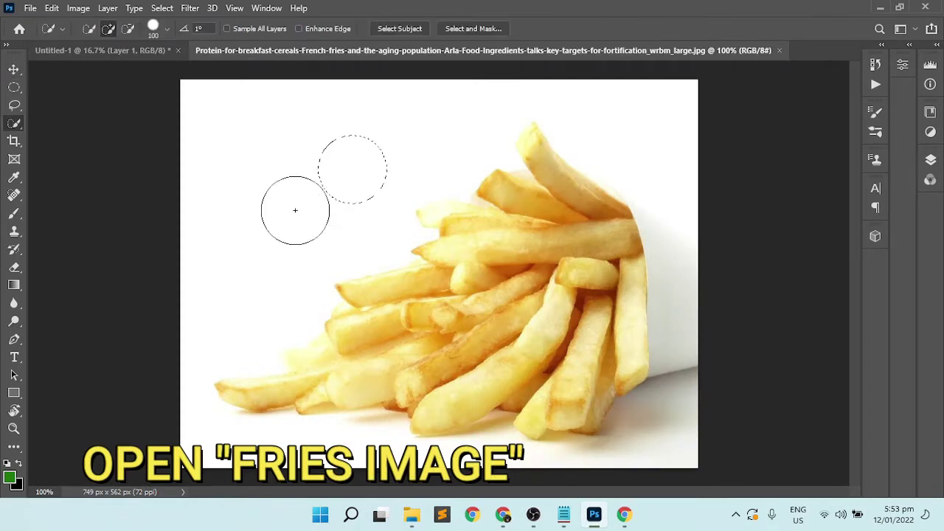
pyautogui.moveTo(295, 211)
pyautogui.mouseDown()
pyautogui.moveTo(221, 316)
pyautogui.moveTo(259, 410)
pyautogui.moveTo(303, 464)
pyautogui.mouseUp()
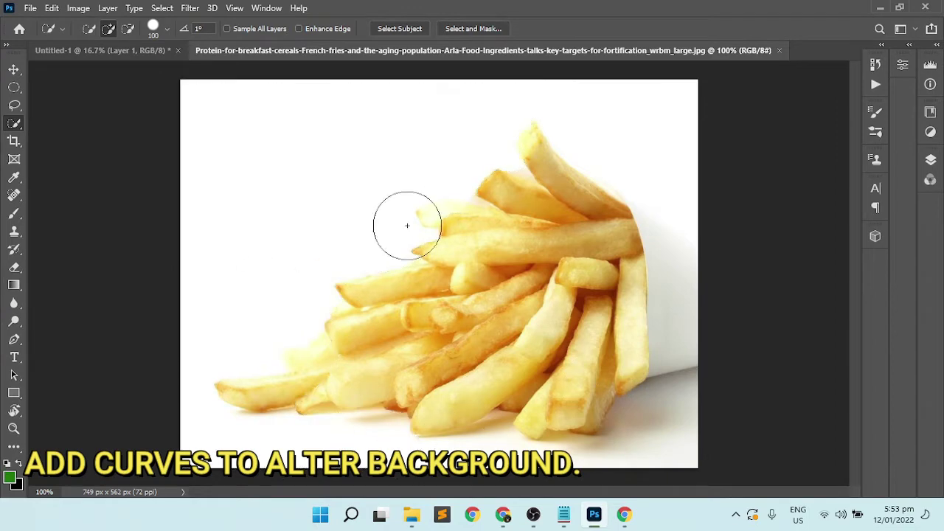
pyautogui.click(930, 162)
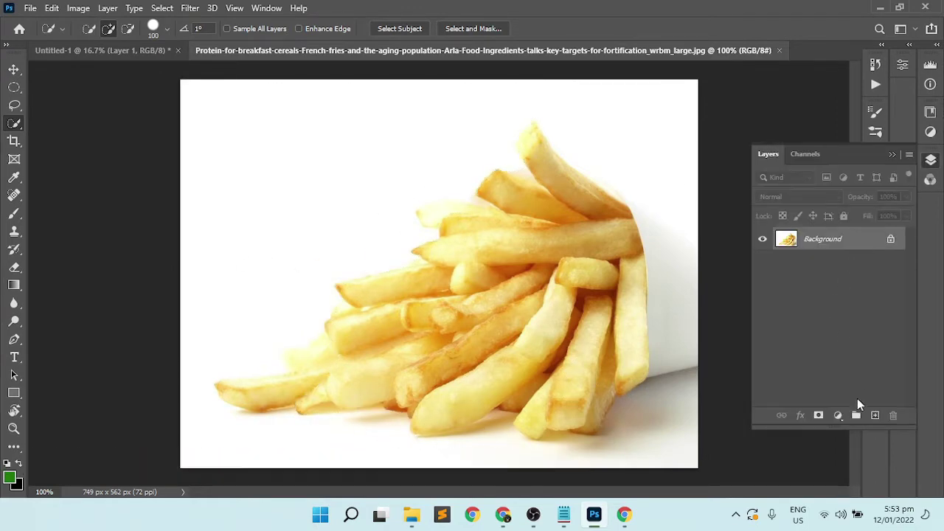
# Step: Add a steep Curves 1 adjustment and select the white background below and right of the fries
pyautogui.click(839, 417)
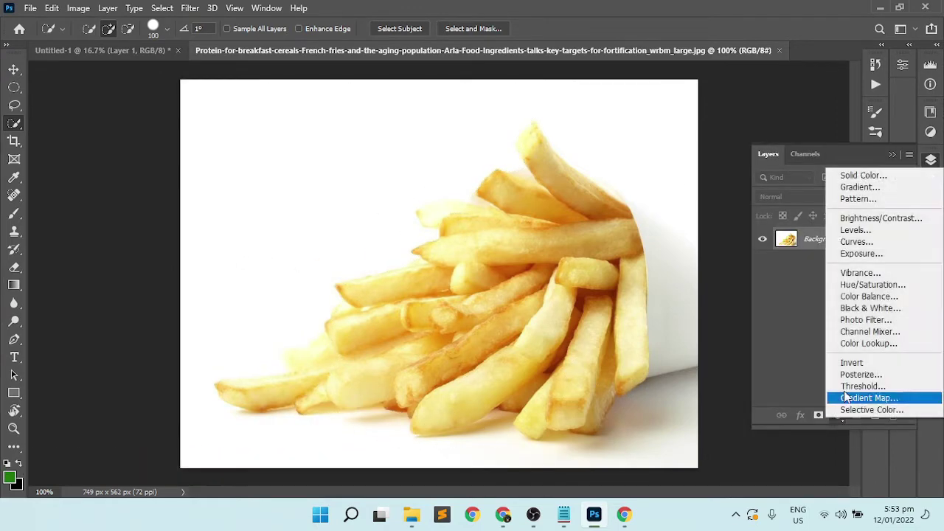
pyautogui.click(865, 245)
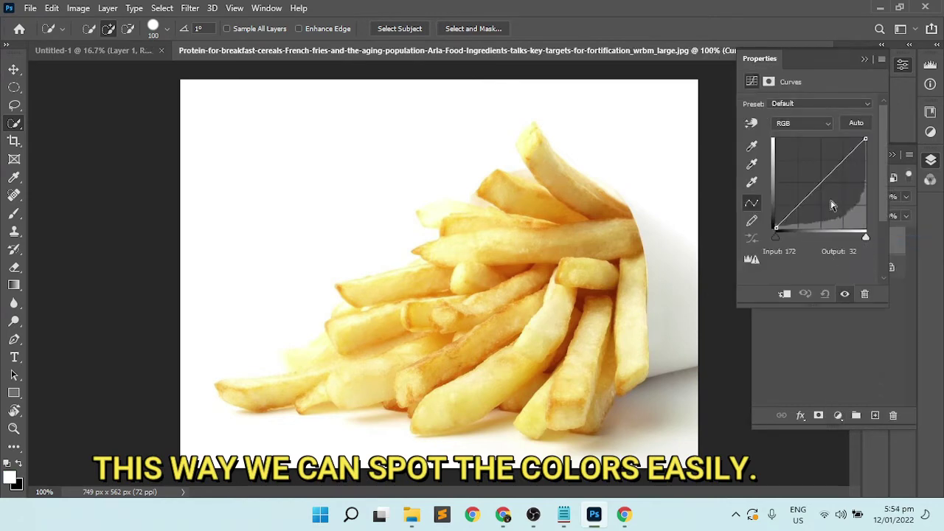
pyautogui.moveTo(829, 174); pyautogui.dragTo(846, 198)
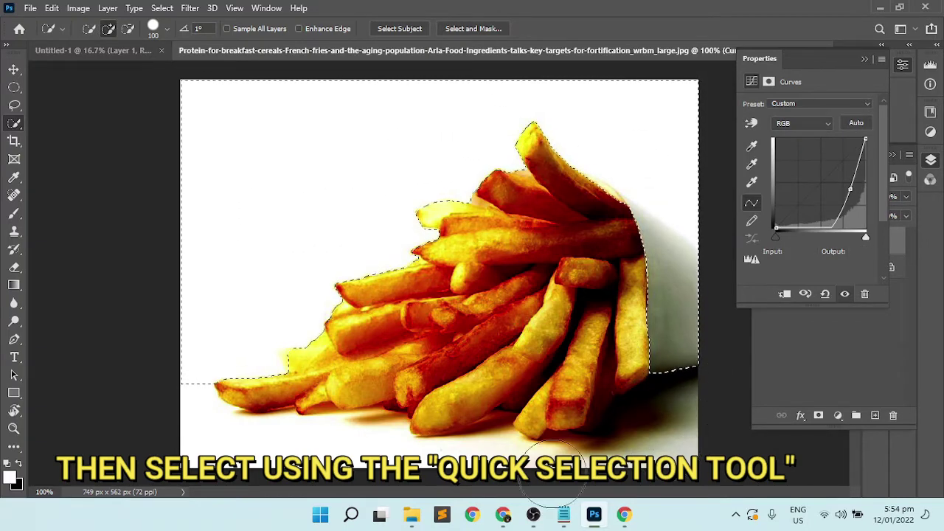
pyautogui.moveTo(303, 444)
pyautogui.mouseDown()
pyautogui.moveTo(337, 476)
pyautogui.moveTo(662, 265)
pyautogui.mouseUp()
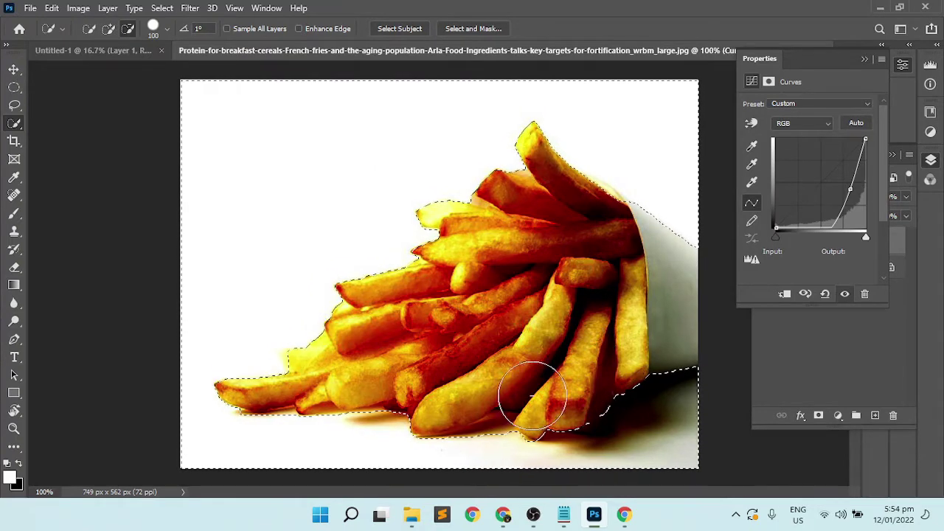
pyautogui.moveTo(662, 266); pyautogui.dragTo(538, 401)
# Step: Ease the Curves 1 adjustment back to a gentler brightening
pyautogui.click(865, 59)
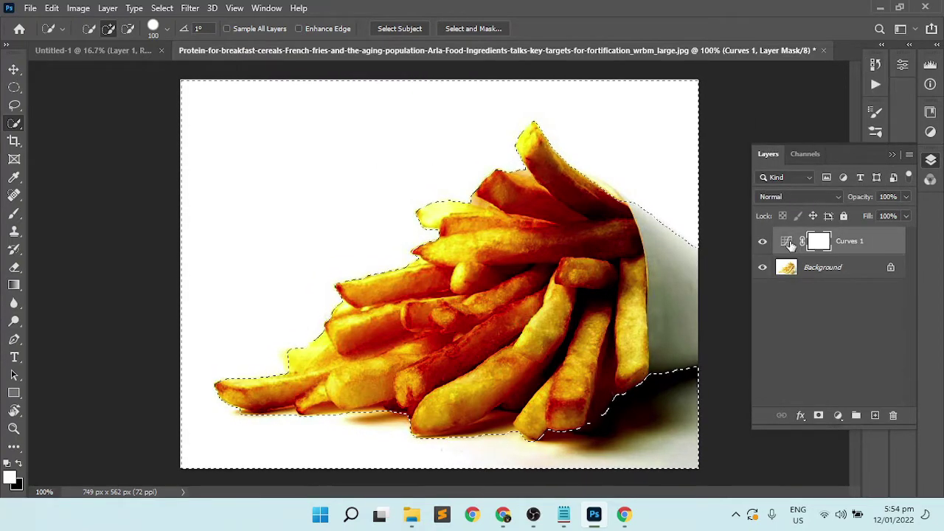
pyautogui.doubleClick(790, 302)
pyautogui.moveTo(847, 188); pyautogui.dragTo(841, 194)
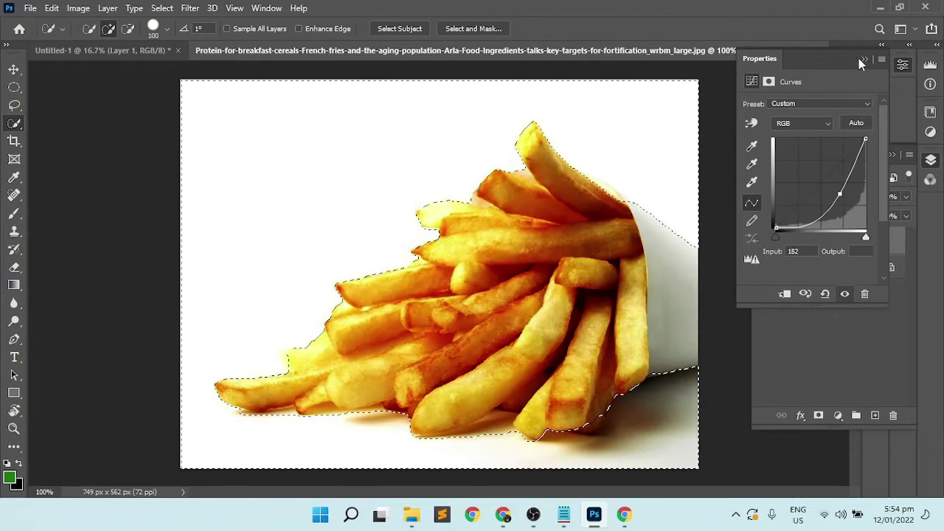
pyautogui.click(865, 60)
# Step: Merge the Curves 1 adjustment down into the fries photo
pyautogui.press('v')
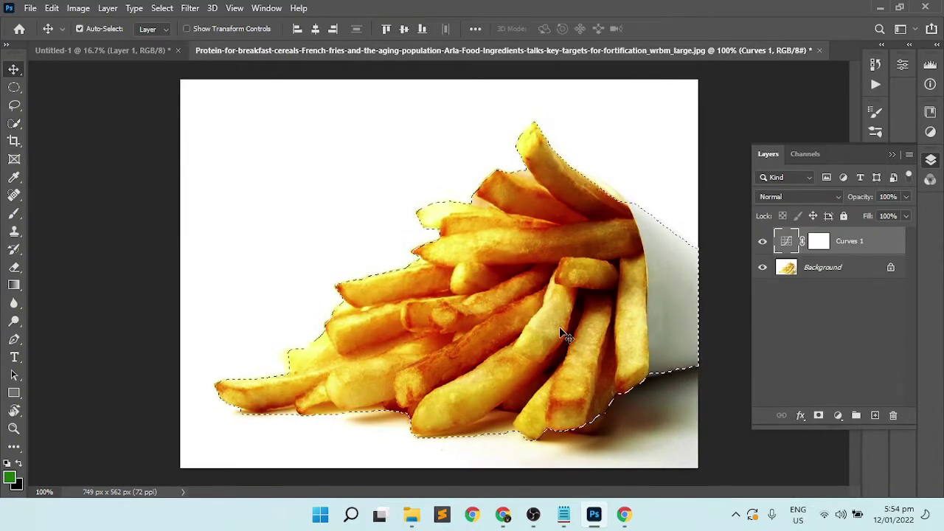
pyautogui.click(843, 270)
pyautogui.rightClick(843, 270)
pyautogui.click(847, 360)
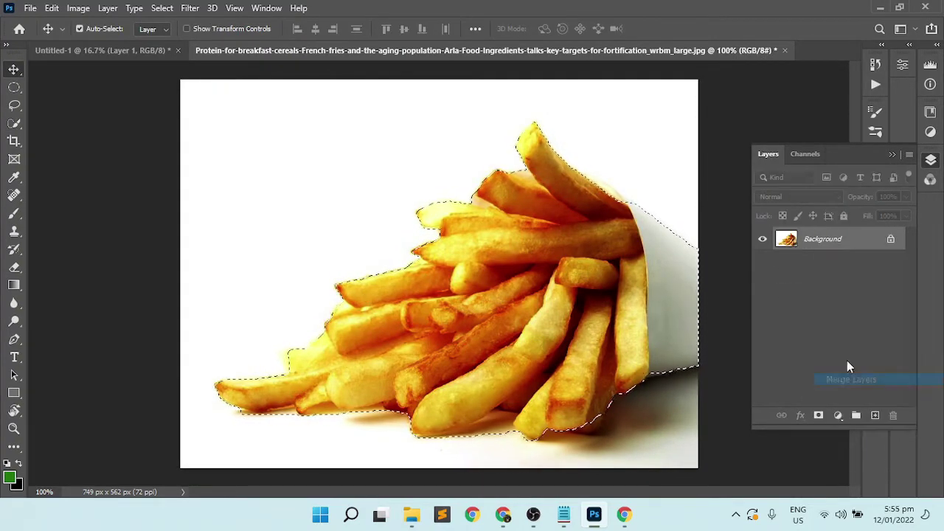
# Step: Mask out the fries' background, feather the edges about 2.7 px, and apply the mask
pyautogui.click(891, 240)
pyautogui.rightClick(819, 240)
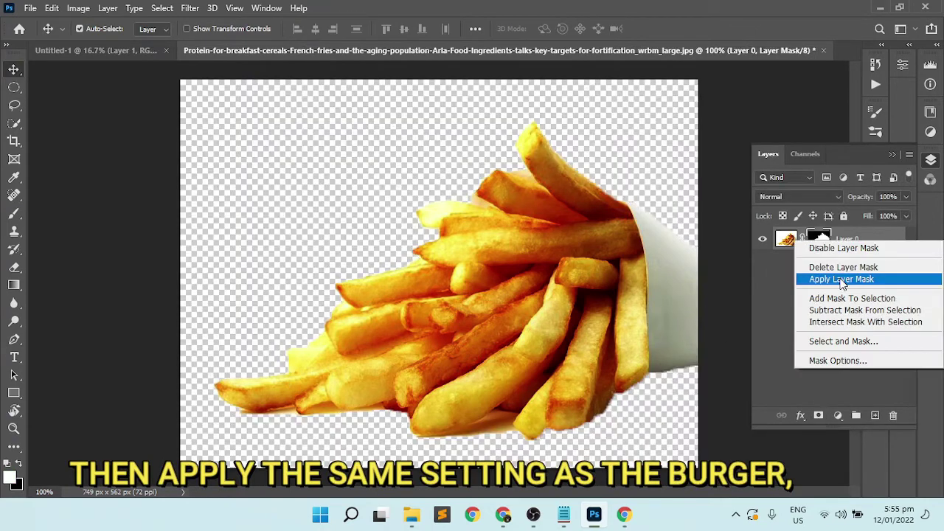
pyautogui.click(843, 341)
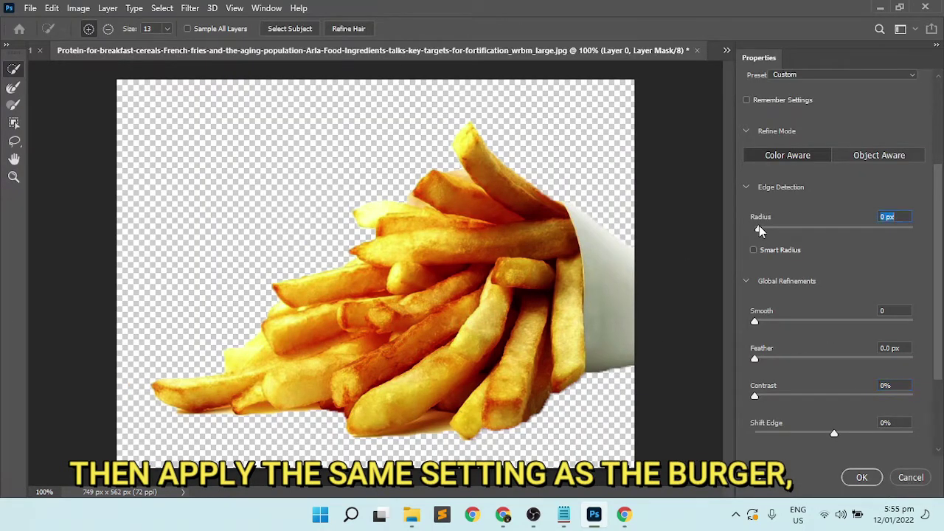
pyautogui.moveTo(760, 362); pyautogui.dragTo(788, 361)
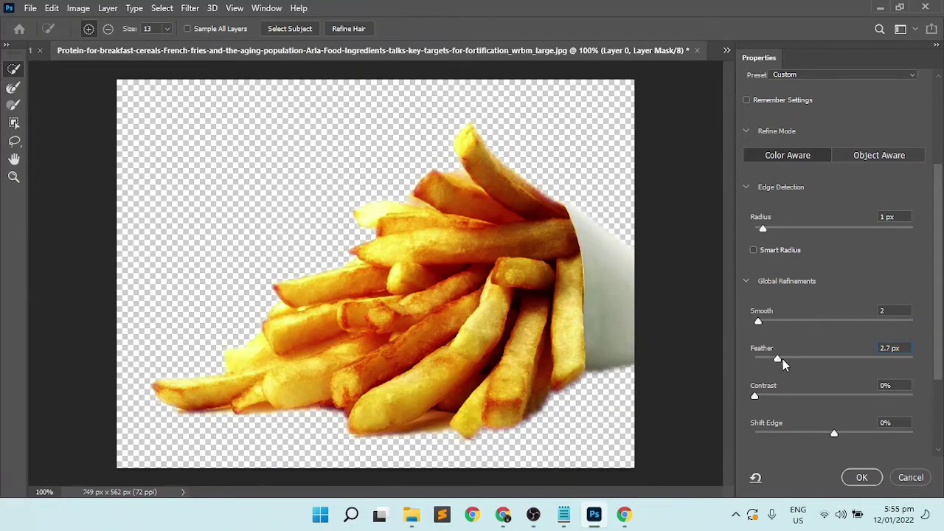
pyautogui.click(862, 478)
pyautogui.rightClick(807, 241)
pyautogui.click(842, 278)
# Step: Mirror the placed fries horizontally on the burger poster
pyautogui.click(133, 51)
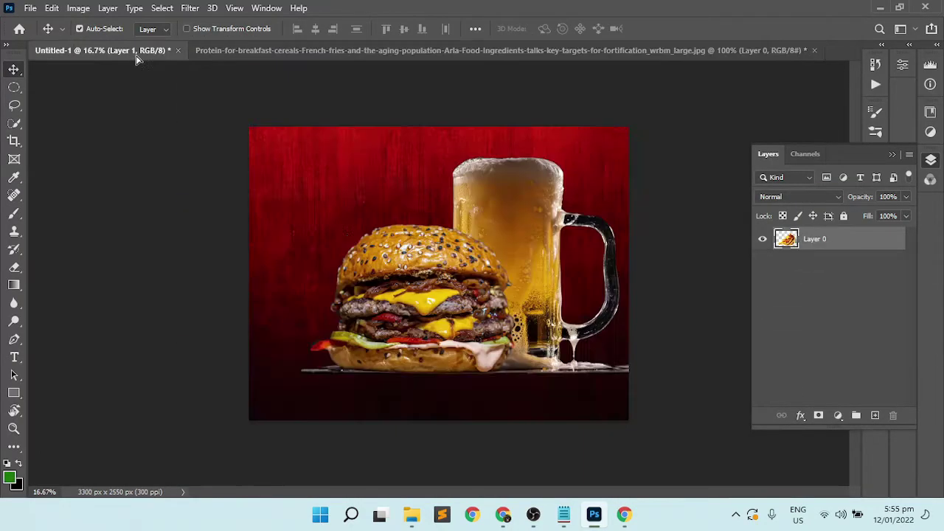
pyautogui.hotkey('ctrl', 't')
pyautogui.rightClick(353, 264)
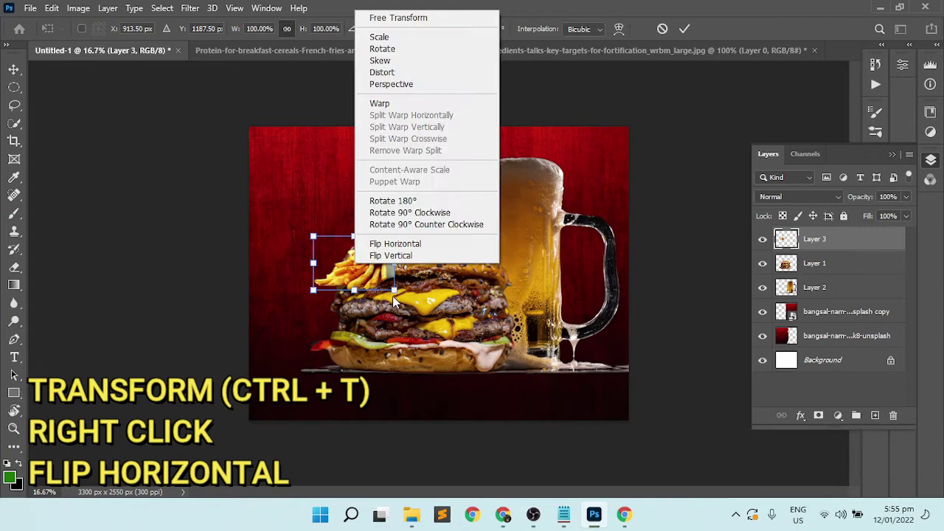
pyautogui.click(399, 244)
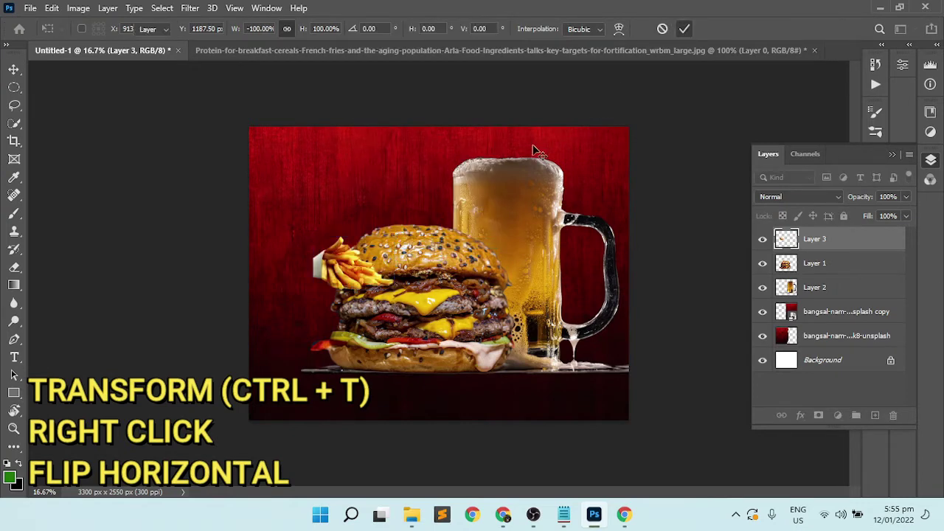
# Step: Enlarge the fries to about 210% and set them over the burger's lower left
pyautogui.moveTo(391, 293)
pyautogui.mouseDown()
pyautogui.moveTo(467, 358)
pyautogui.moveTo(487, 359)
pyautogui.mouseUp()
pyautogui.moveTo(391, 335); pyautogui.dragTo(311, 355)
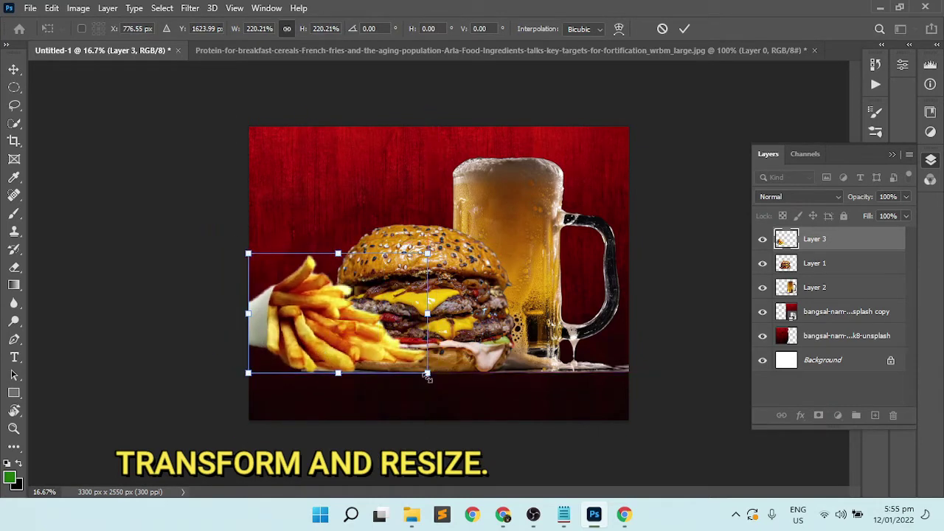
pyautogui.moveTo(427, 375); pyautogui.dragTo(464, 401)
pyautogui.moveTo(355, 332); pyautogui.dragTo(326, 321)
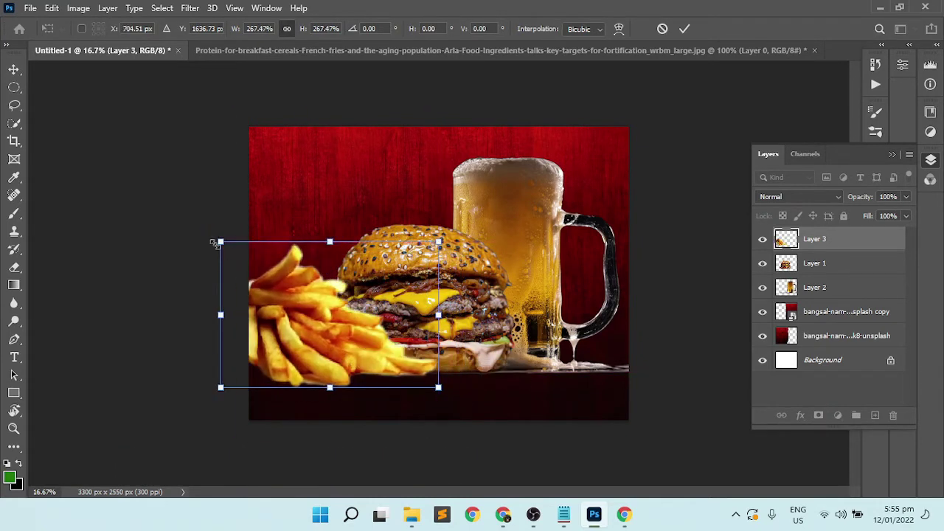
pyautogui.moveTo(220, 242); pyautogui.dragTo(254, 273)
pyautogui.moveTo(314, 329)
pyautogui.mouseDown()
pyautogui.moveTo(293, 345)
pyautogui.moveTo(288, 338)
pyautogui.mouseUp()
pyautogui.click(685, 28)
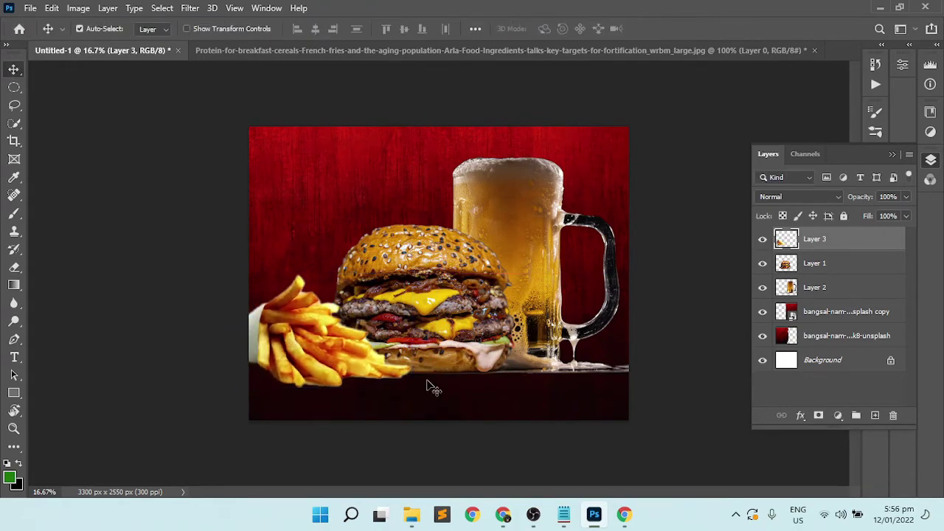
pyautogui.scroll(2, 434, 389)
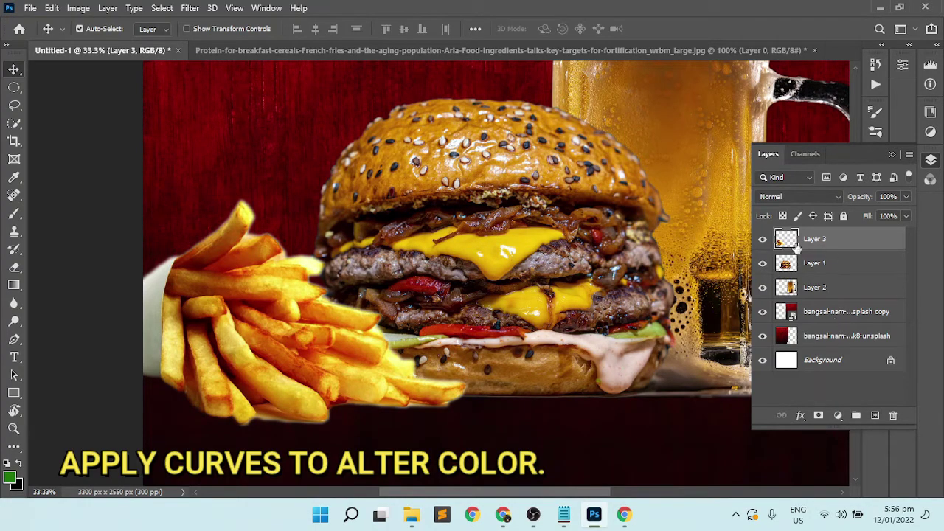
# Step: Apply a Curves adjustment to Layer 3, raising a midtone point to brighten the fries
pyautogui.click(78, 8)
pyautogui.click(243, 67)
pyautogui.moveTo(310, 47); pyautogui.dragTo(676, 80)
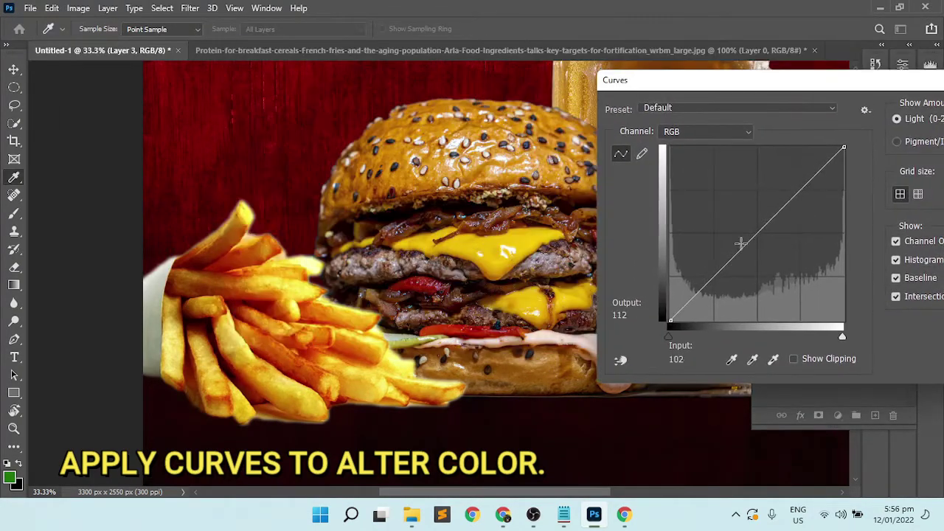
pyautogui.click(746, 236)
pyautogui.moveTo(747, 236)
pyautogui.mouseDown()
pyautogui.moveTo(778, 224)
pyautogui.moveTo(793, 186)
pyautogui.moveTo(810, 179)
pyautogui.mouseUp()
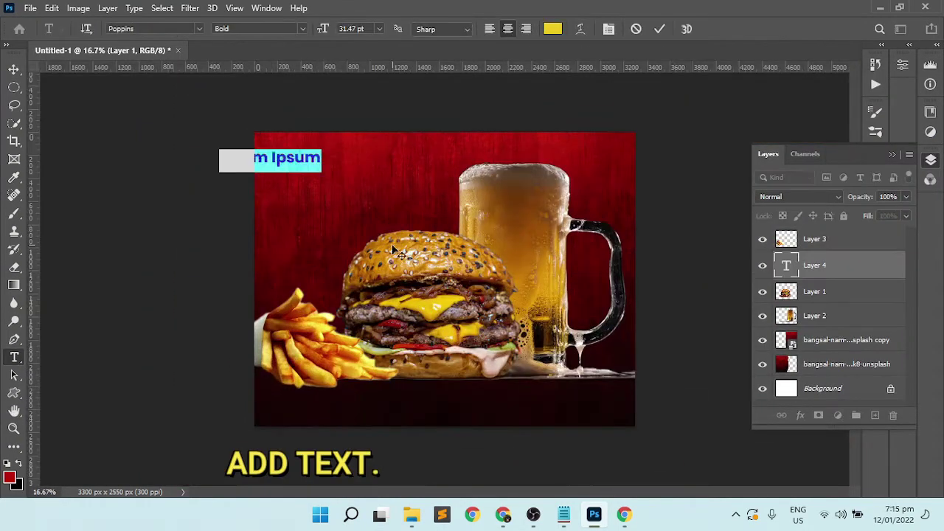
# Step: Type the BEEFY headline, move it to the top left and enlarge it
pyautogui.write('BEEFY')
pyautogui.hotkey('ctrl', 'Return')
pyautogui.press('v')
pyautogui.moveTo(332, 182); pyautogui.dragTo(489, 254)
pyautogui.hotkey('ctrl', 't')
pyautogui.click(685, 29)
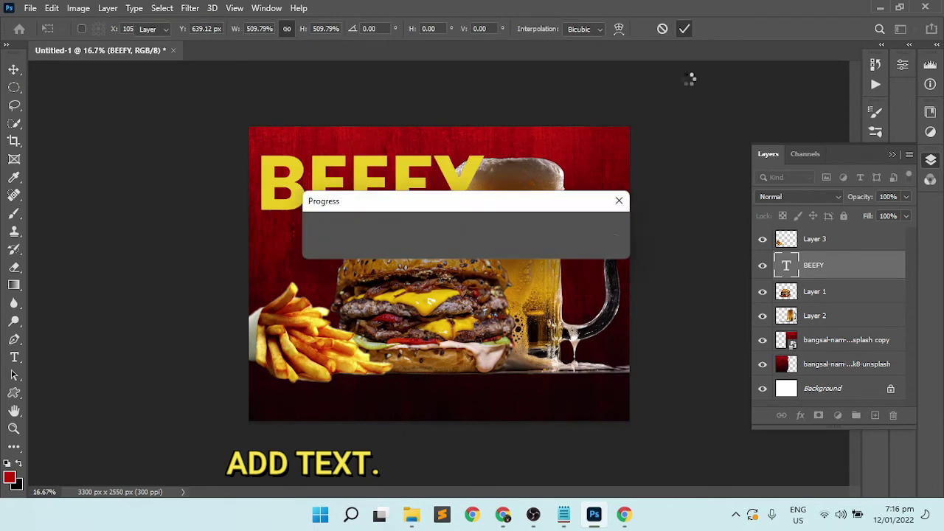
# Step: Put the BEEFY layer behind the burger and beer and shrink it to 87%
pyautogui.moveTo(827, 265); pyautogui.dragTo(840, 326)
pyautogui.moveTo(809, 268); pyautogui.dragTo(811, 325)
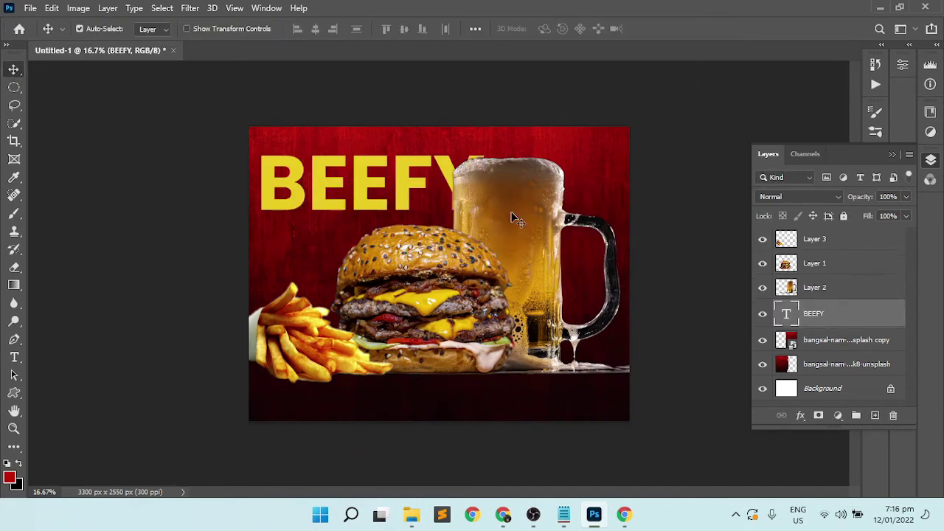
pyautogui.hotkey('ctrl', 't')
pyautogui.moveTo(489, 259); pyautogui.dragTo(454, 241)
pyautogui.click(685, 29)
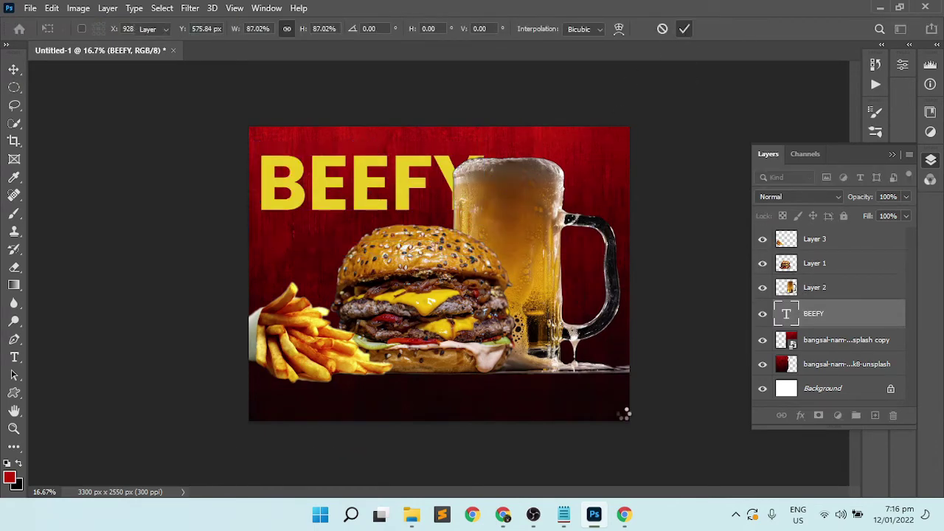
# Step: Duplicate BEEFY and place the copy just below it
pyautogui.hotkey('ctrl', '+')
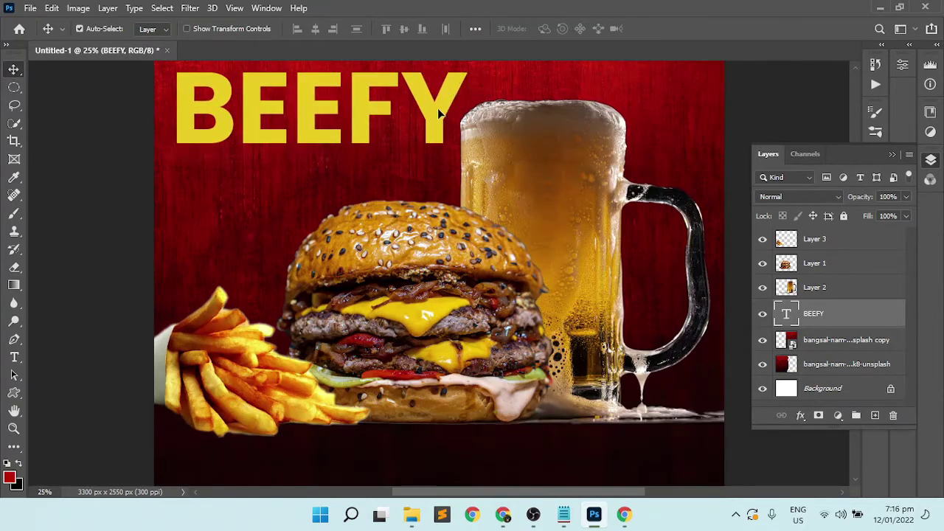
pyautogui.hotkey('ctrl', '-')
pyautogui.moveTo(395, 159); pyautogui.dragTo(395, 217)
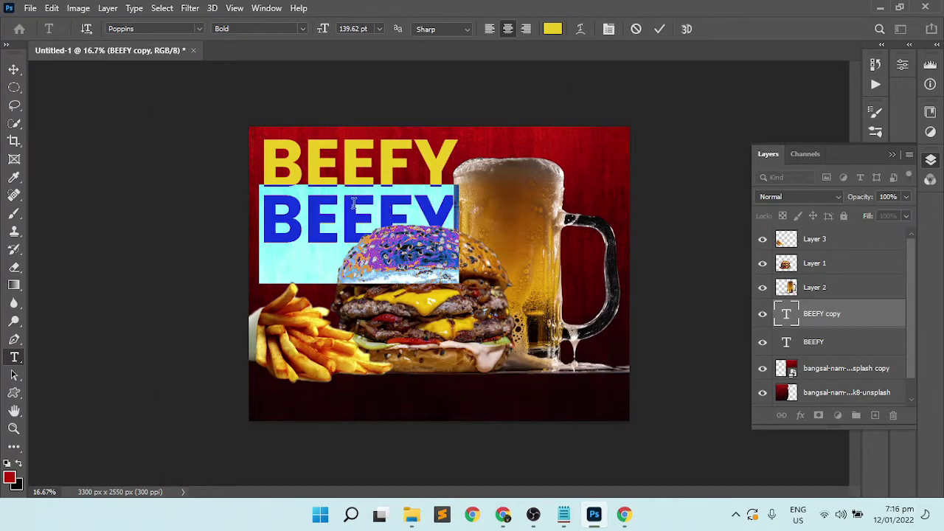
# Step: Change the copy's text to BURGER and scale it to fit under BEEFY
pyautogui.write('B')
pyautogui.click(309, 146)
pyautogui.press('Escape')
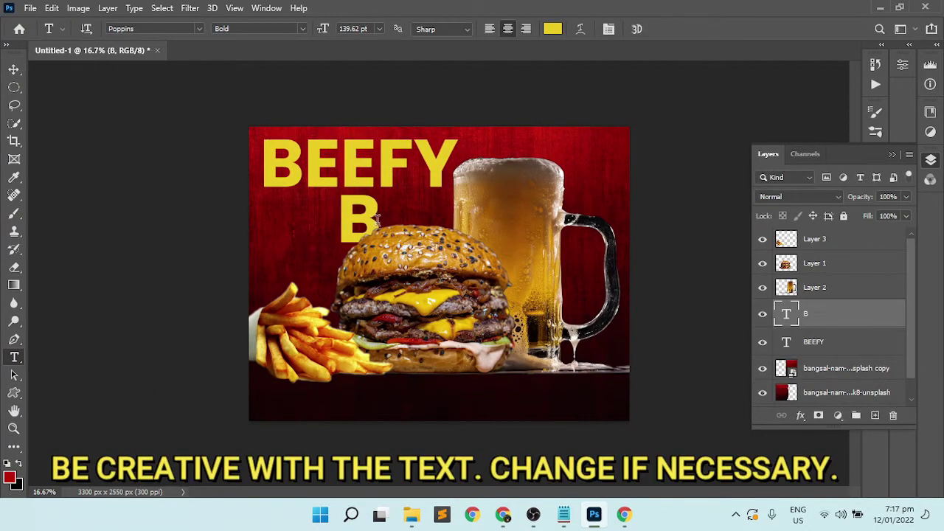
pyautogui.write('URGER')
pyautogui.click(672, 26)
pyautogui.hotkey('ctrl', 't')
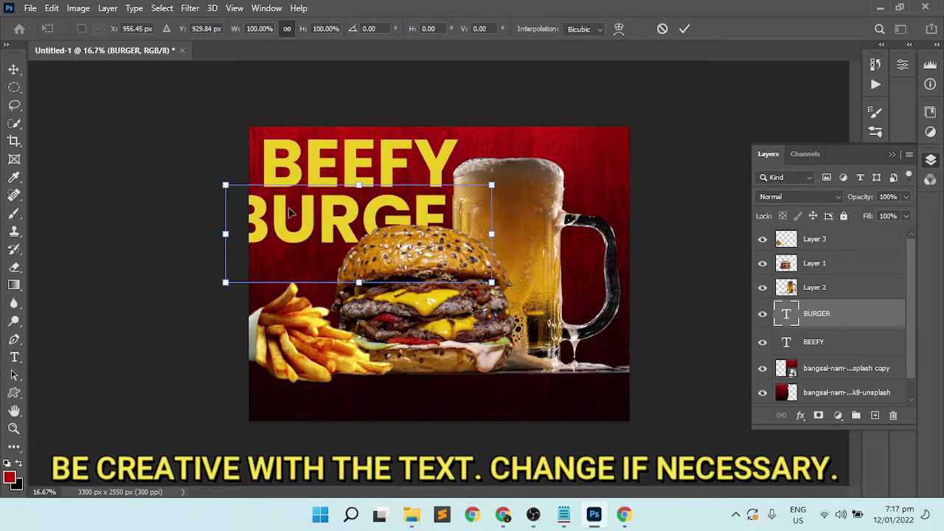
pyautogui.moveTo(226, 234)
pyautogui.mouseDown()
pyautogui.moveTo(274, 221)
pyautogui.moveTo(280, 198)
pyautogui.moveTo(231, 193)
pyautogui.mouseUp()
pyautogui.click(683, 29)
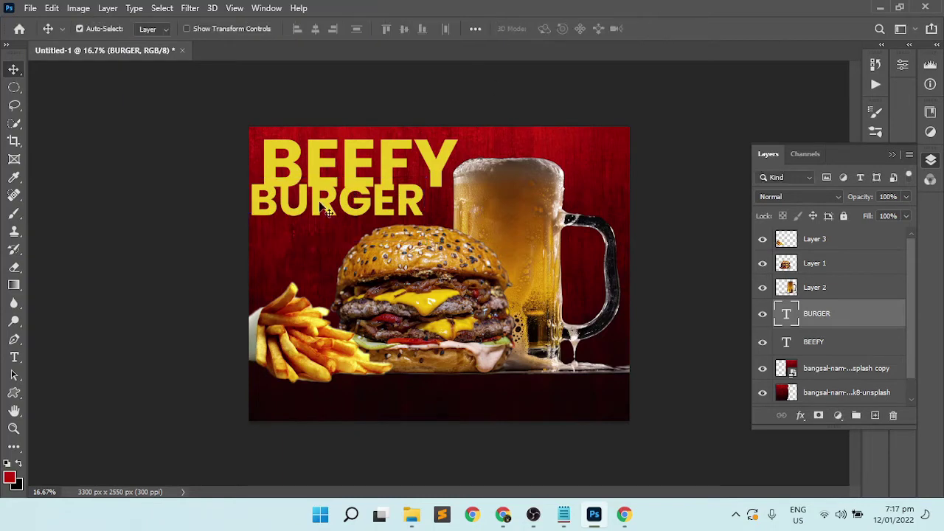
pyautogui.moveTo(321, 206); pyautogui.dragTo(332, 214)
# Step: Delete the BURGER layer and duplicate BEEFY into more stacked lines below
pyautogui.click(350, 165)
pyautogui.hotkey('ctrl', 't')
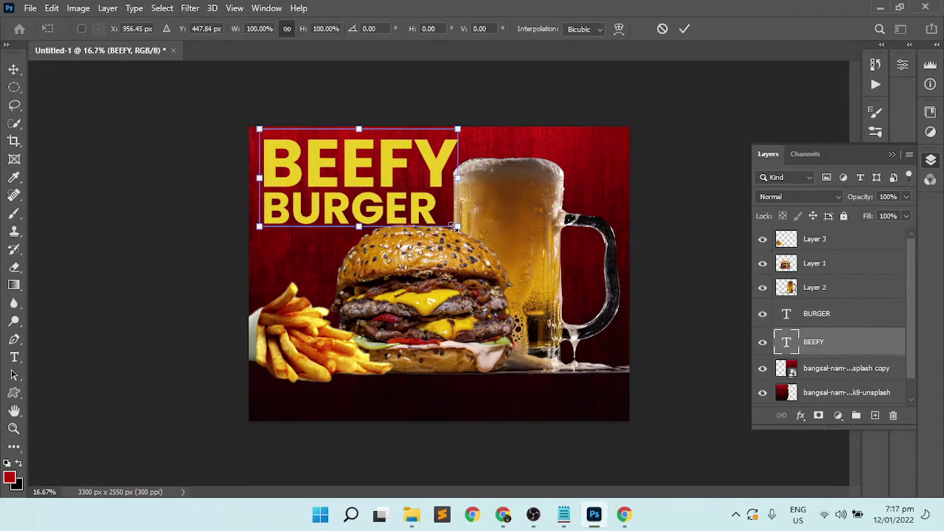
pyautogui.click(684, 29)
pyautogui.click(342, 207)
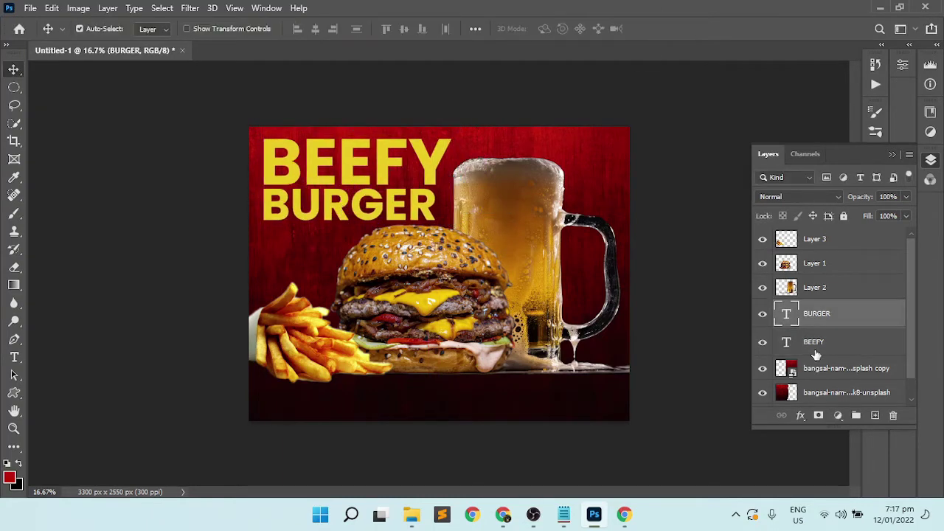
pyautogui.press('Delete')
pyautogui.moveTo(355, 169); pyautogui.dragTo(354, 262)
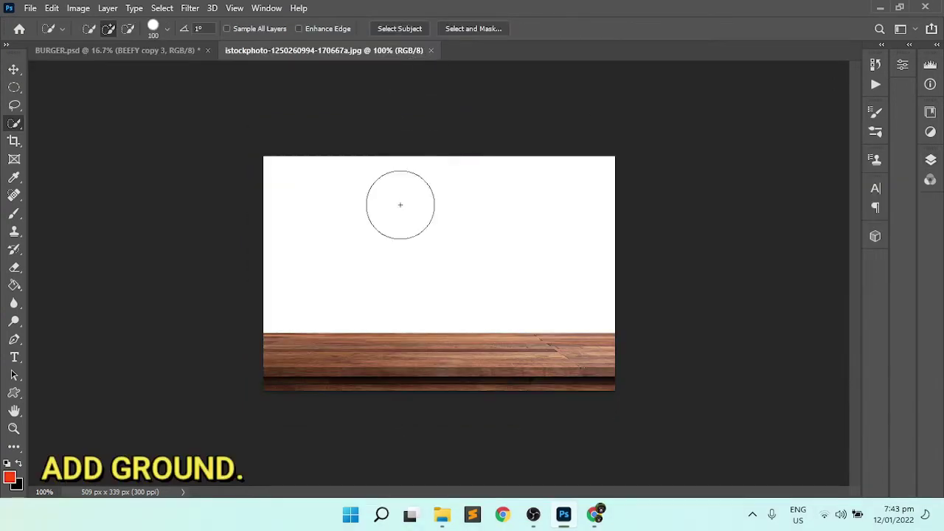
# Step: Select the wooden planks, excluding the white background, and bring them onto the poster
pyautogui.click(401, 205)
pyautogui.hotkey('ctrl', 'shift', 'i')
pyautogui.press('v')
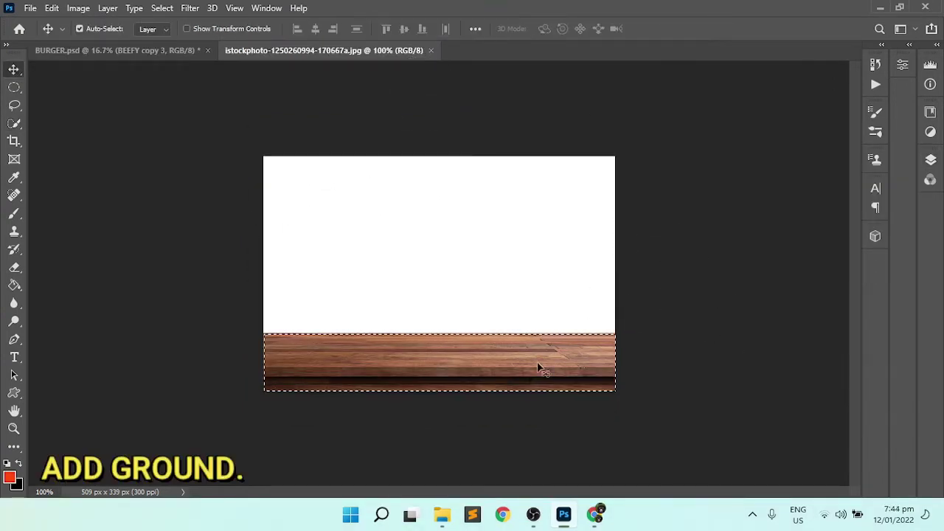
pyautogui.moveTo(539, 366)
pyautogui.mouseDown()
pyautogui.moveTo(188, 61)
pyautogui.moveTo(554, 400)
pyautogui.mouseUp()
pyautogui.click(930, 159)
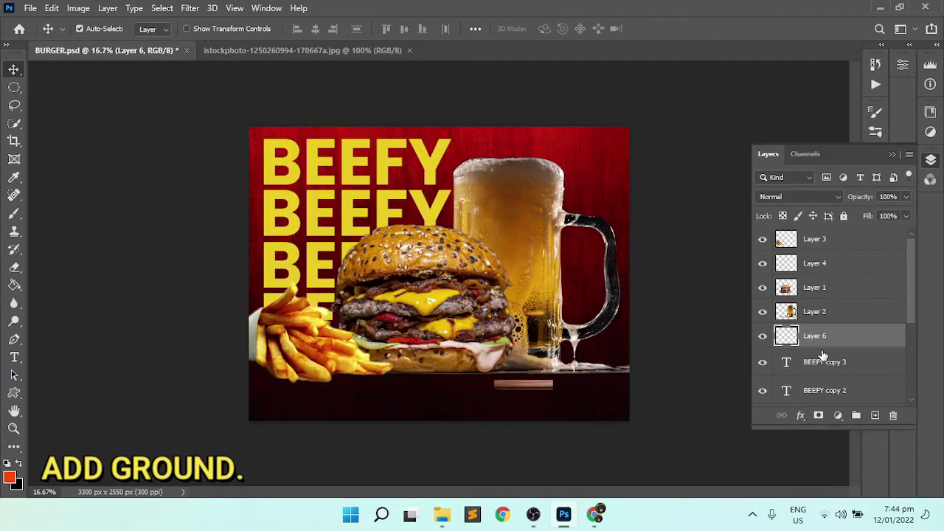
pyautogui.moveTo(845, 347)
pyautogui.mouseDown()
pyautogui.moveTo(844, 266)
pyautogui.moveTo(844, 275)
pyautogui.mouseUp()
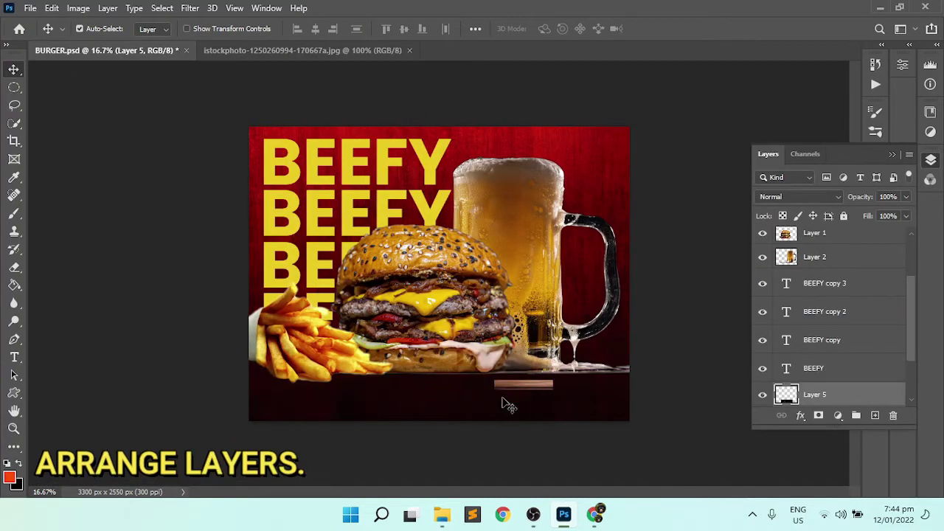
pyautogui.hotkey('ctrl', 'shift', ']')
pyautogui.moveTo(502, 401); pyautogui.dragTo(299, 380)
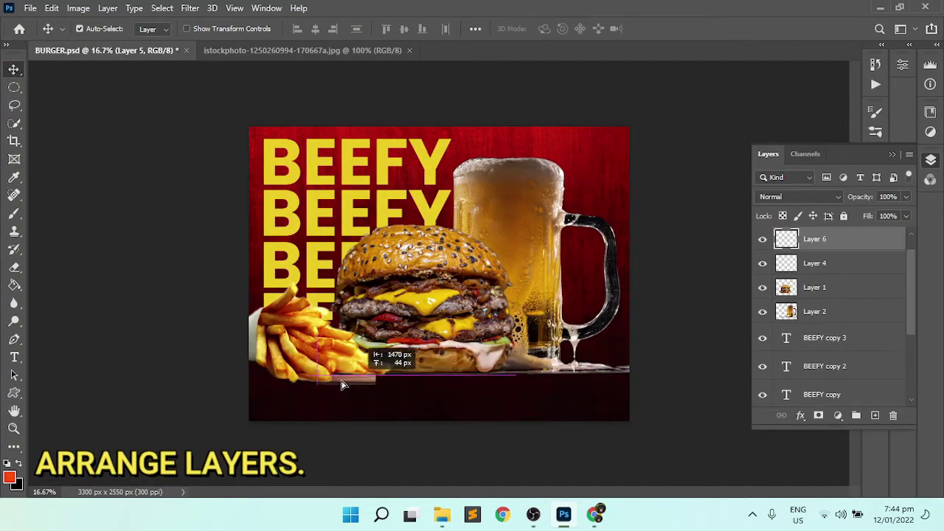
# Step: Stretch the wood across the poster's bottom and place Layer 6 beneath the food
pyautogui.hotkey('ctrl', 't')
pyautogui.moveTo(394, 383); pyautogui.dragTo(802, 453)
pyautogui.moveTo(249, 401); pyautogui.dragTo(168, 316)
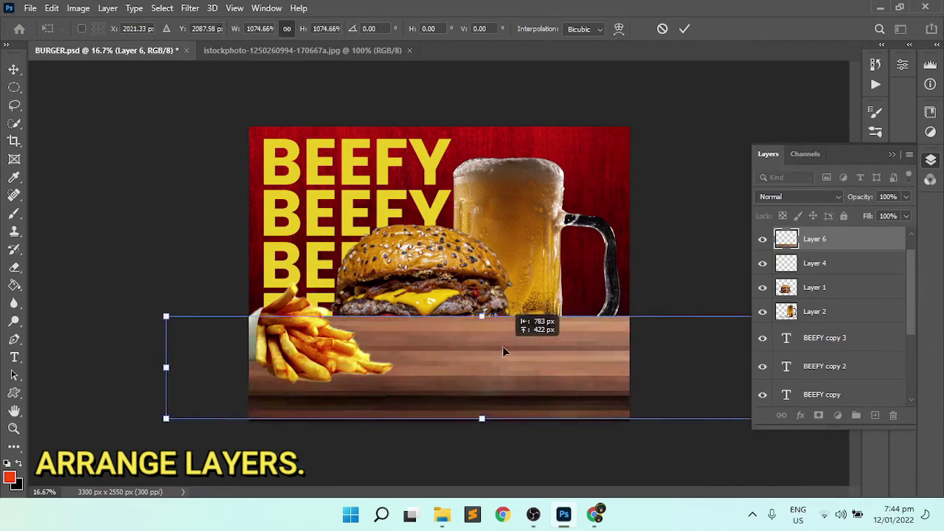
pyautogui.moveTo(502, 346); pyautogui.dragTo(412, 363)
pyautogui.press('Return')
pyautogui.moveTo(844, 239); pyautogui.dragTo(843, 317)
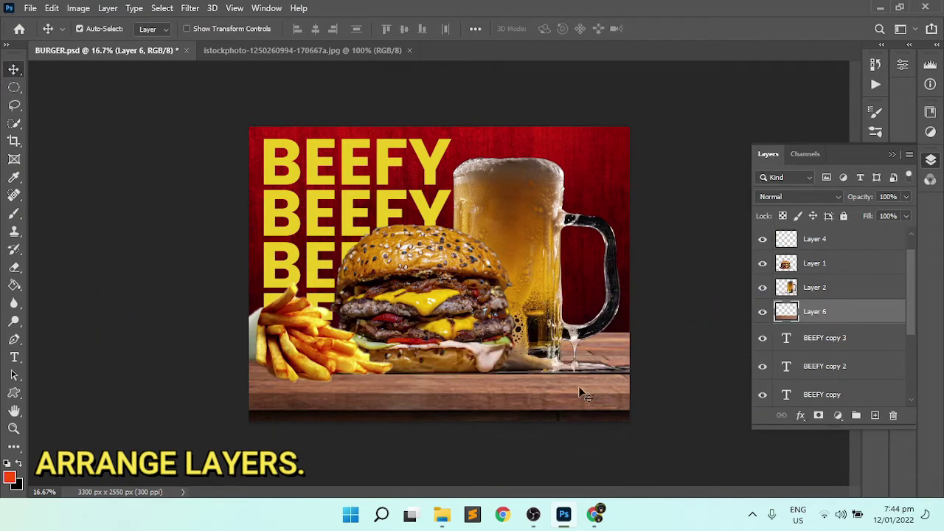
pyautogui.click(398, 413)
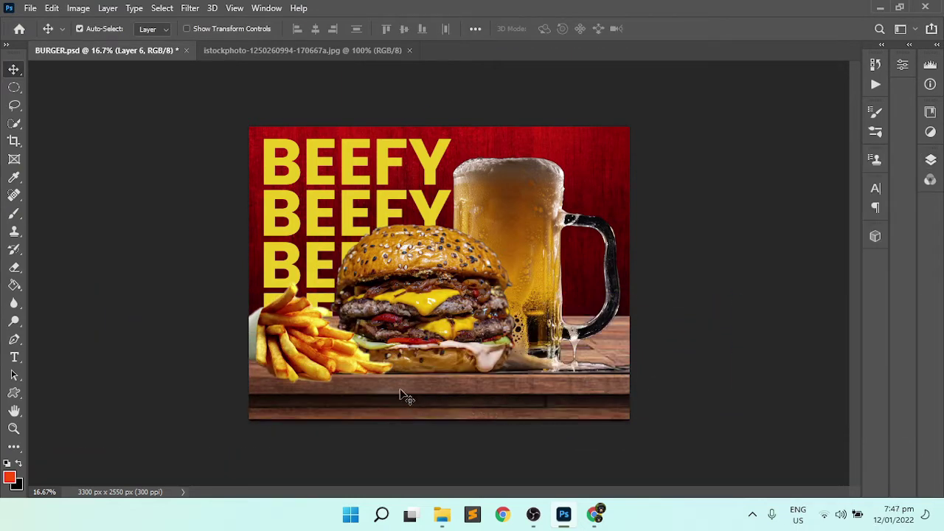
pyautogui.moveTo(400, 391)
pyautogui.mouseDown()
pyautogui.moveTo(392, 402)
pyautogui.moveTo(388, 387)
pyautogui.moveTo(382, 400)
pyautogui.mouseUp()
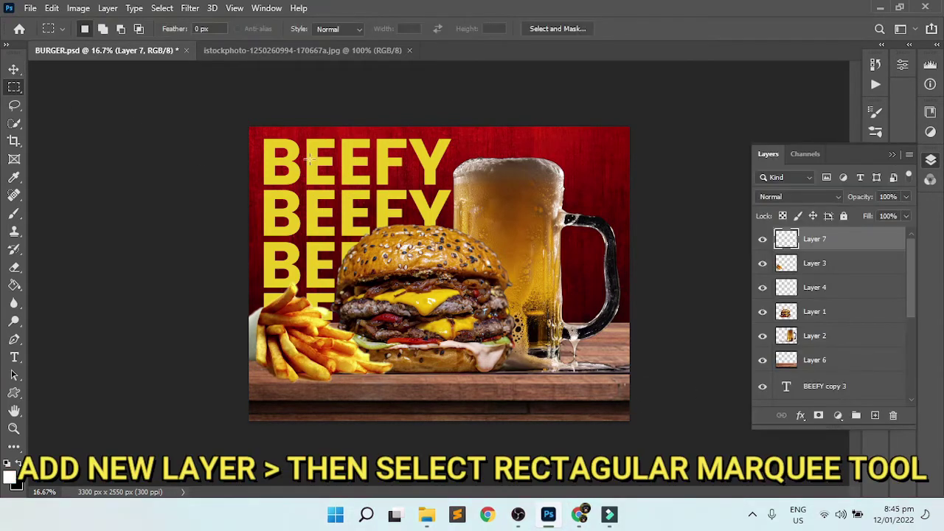
# Step: Stroke a selection just inside the canvas edges with a 20 px white border, then deselect
pyautogui.moveTo(253, 130); pyautogui.dragTo(624, 419)
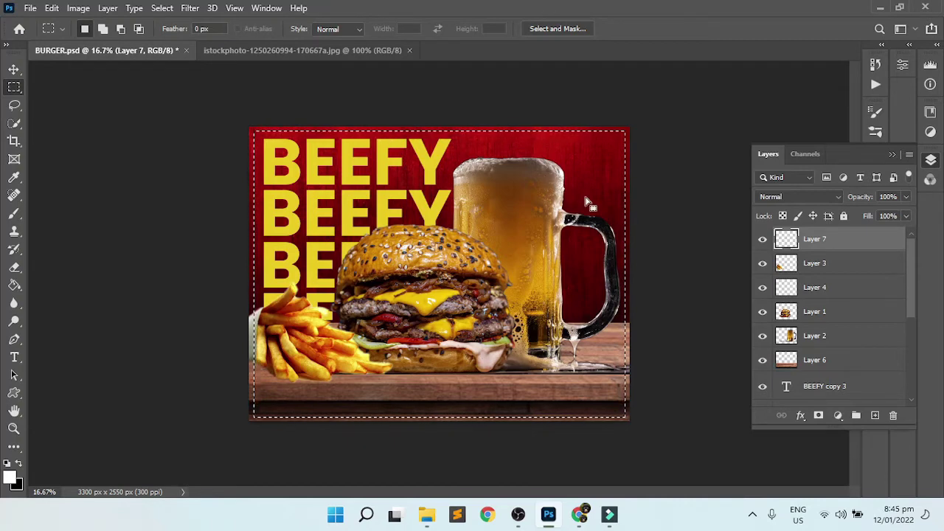
pyautogui.rightClick(624, 199)
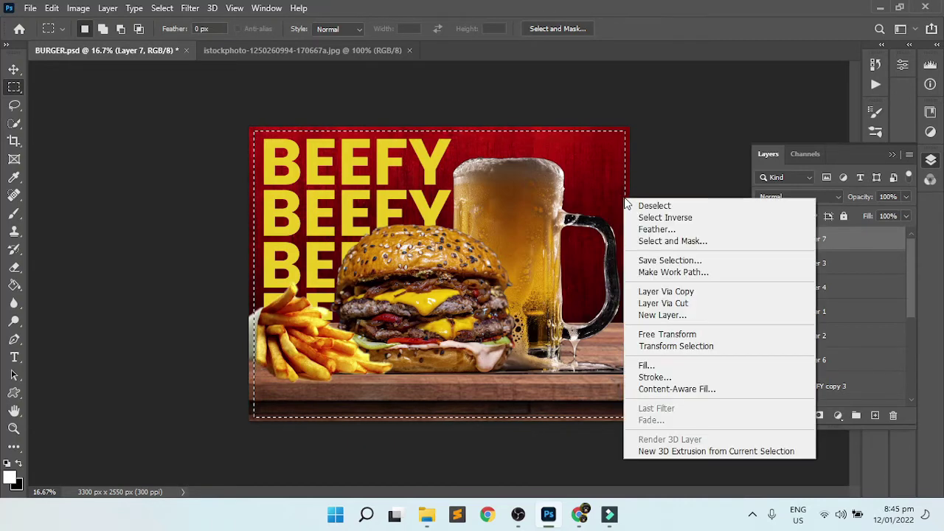
pyautogui.click(669, 377)
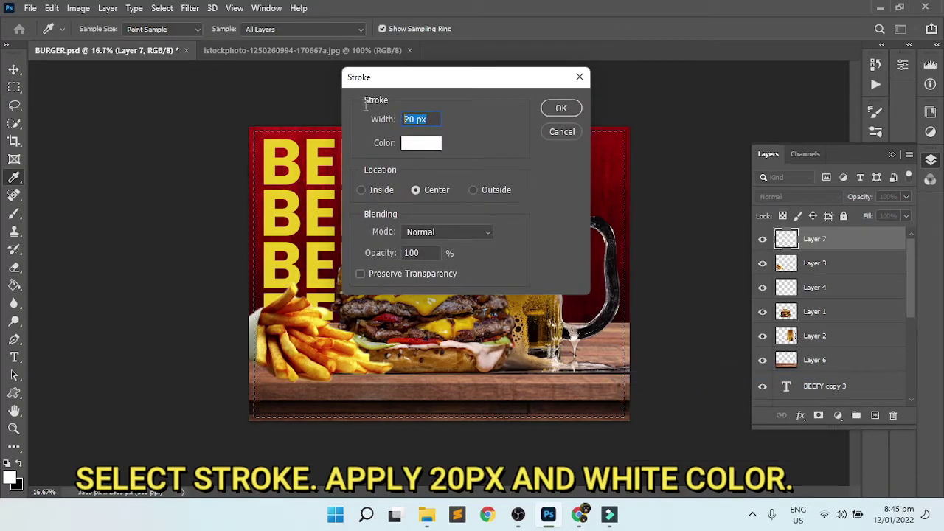
pyautogui.write('20')
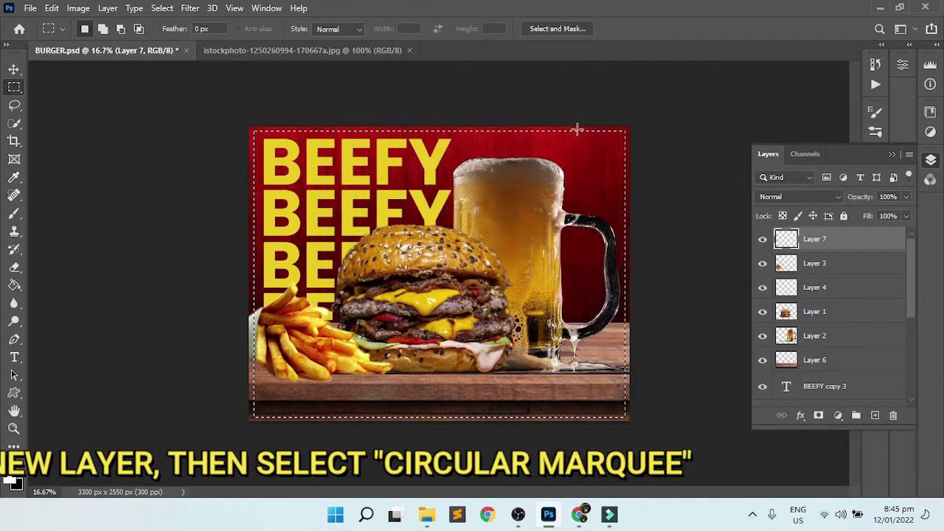
pyautogui.hotkey('ctrl', 'd')
# Step: Add a new layer, select a circle near the bottom right, and choose red
pyautogui.press('v')
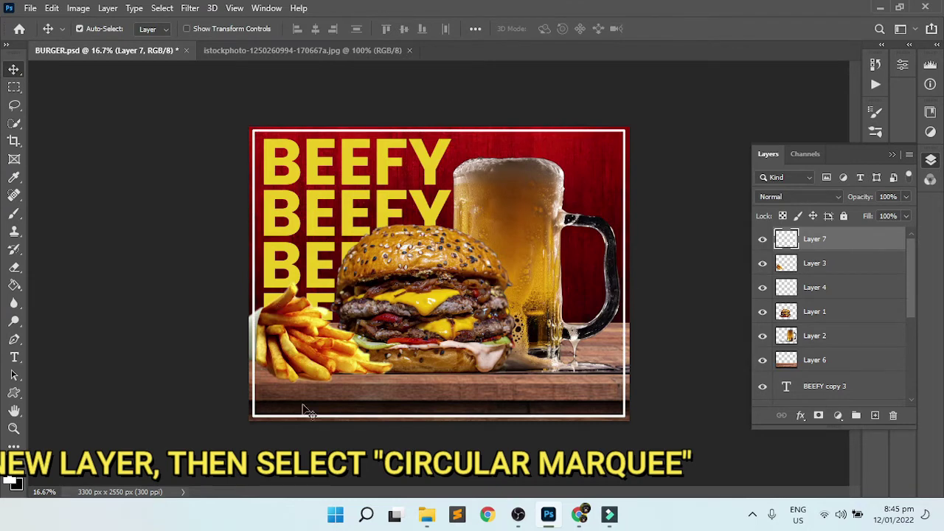
pyautogui.click(14, 87)
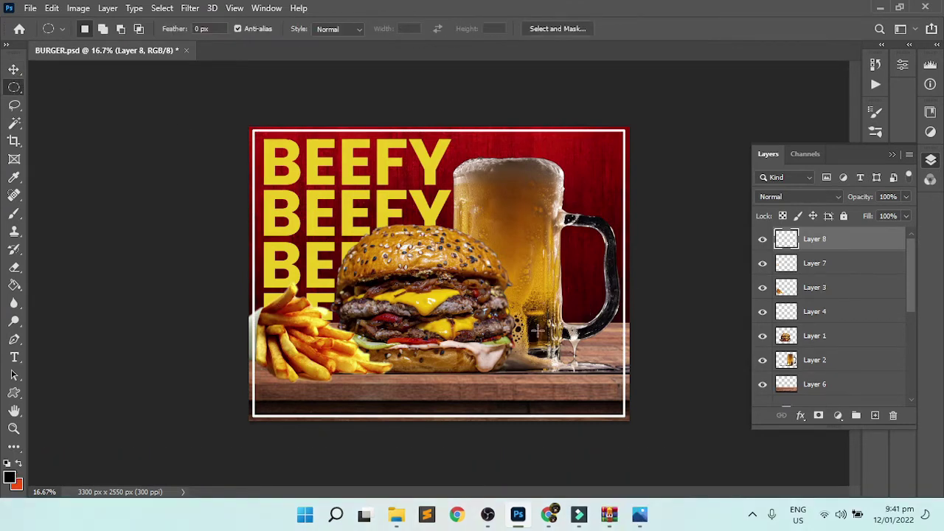
pyautogui.moveTo(542, 336); pyautogui.dragTo(603, 396)
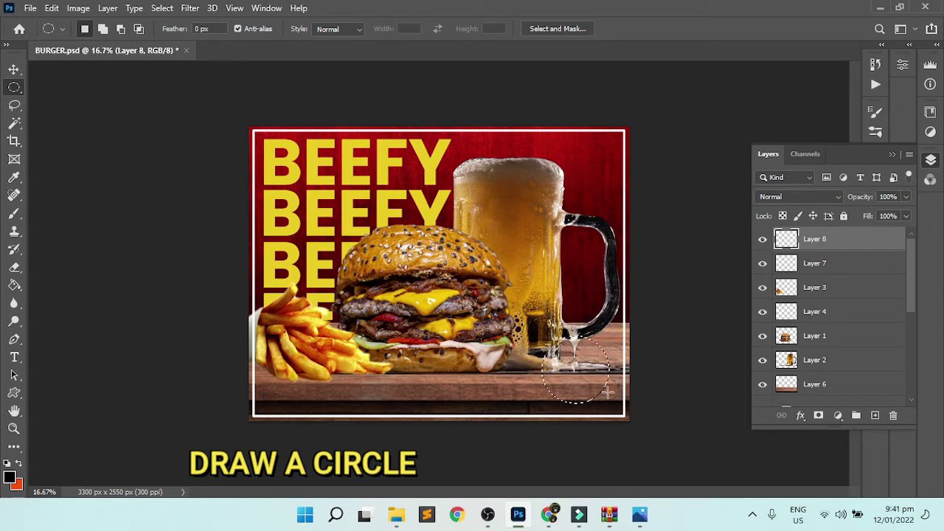
pyautogui.click(10, 481)
pyautogui.moveTo(651, 298); pyautogui.dragTo(750, 254)
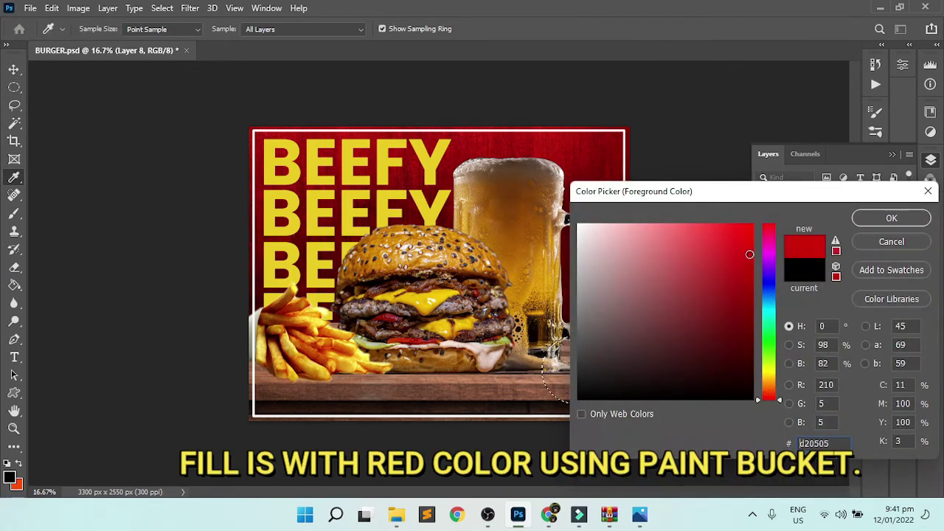
pyautogui.click(892, 217)
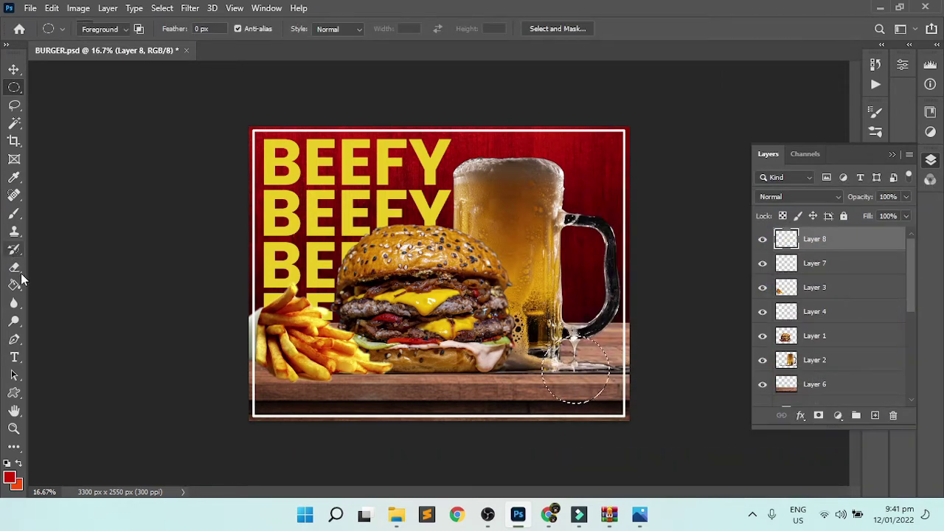
# Step: Fill the circular selection with deep red using the Paint Bucket, then deselect
pyautogui.click(20, 281)
pyautogui.rightClick(13, 288)
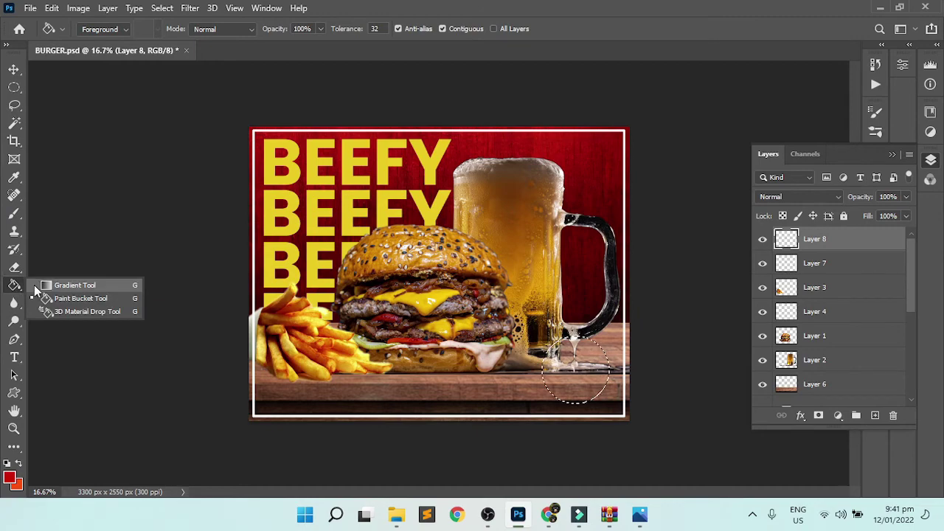
pyautogui.click(48, 297)
pyautogui.click(9, 479)
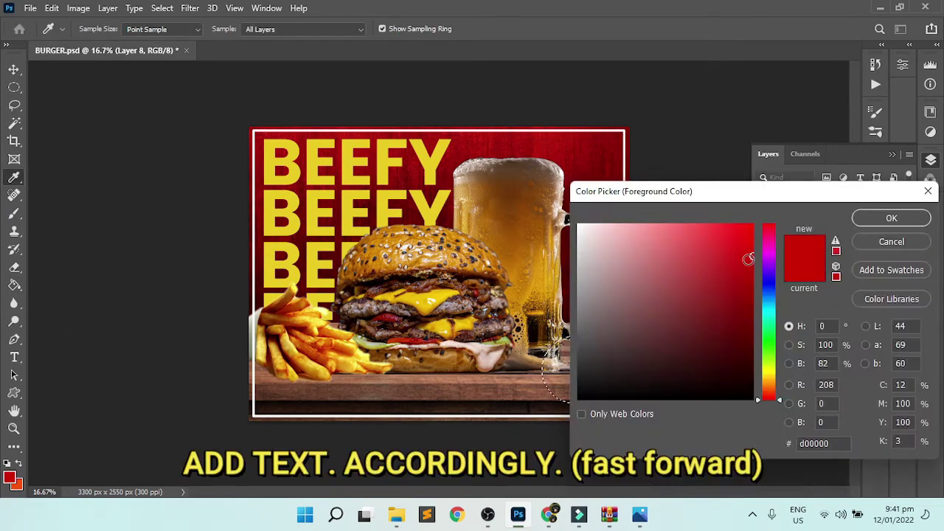
pyautogui.click(890, 217)
pyautogui.click(583, 361)
pyautogui.hotkey('ctrl', '+')
pyautogui.hotkey('ctrl', 'd')
# Step: Move the red circle over the lower right of the beer mug
pyautogui.press('v')
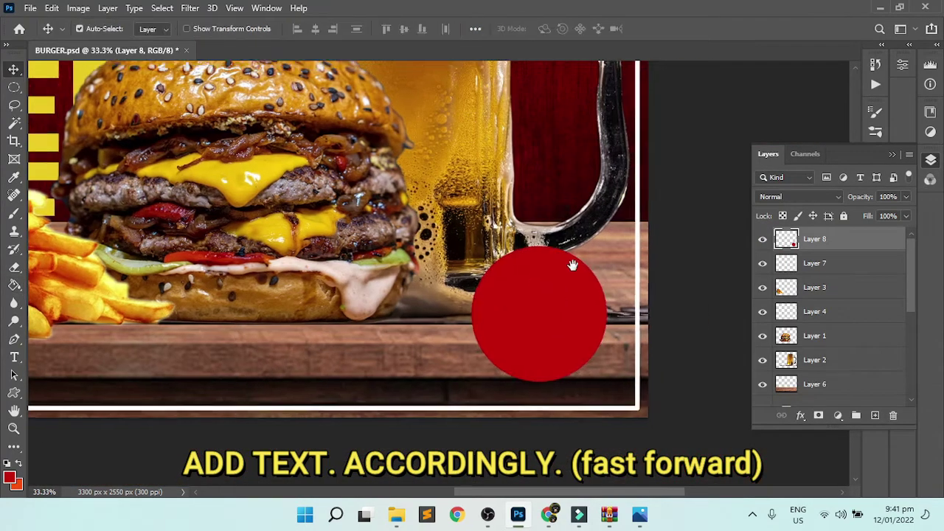
pyautogui.hotkey('ctrl', '-')
pyautogui.moveTo(573, 263)
pyautogui.mouseDown()
pyautogui.moveTo(600, 367)
pyautogui.moveTo(591, 375)
pyautogui.moveTo(630, 274)
pyautogui.moveTo(593, 364)
pyautogui.mouseUp()
pyautogui.hotkey('ctrl', 'f')
pyautogui.press('Escape')
pyautogui.hotkey('ctrl', 't')
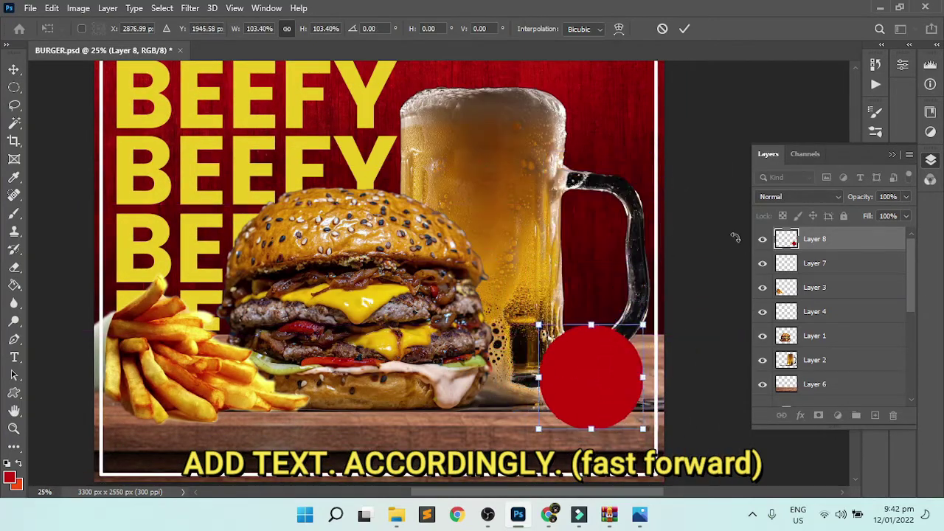
pyautogui.press('Return')
# Step: Add a white $ sign inside the red circle, enlarged and shifted left
pyautogui.press('t')
pyautogui.click(580, 381)
pyautogui.click(553, 29)
pyautogui.click(891, 218)
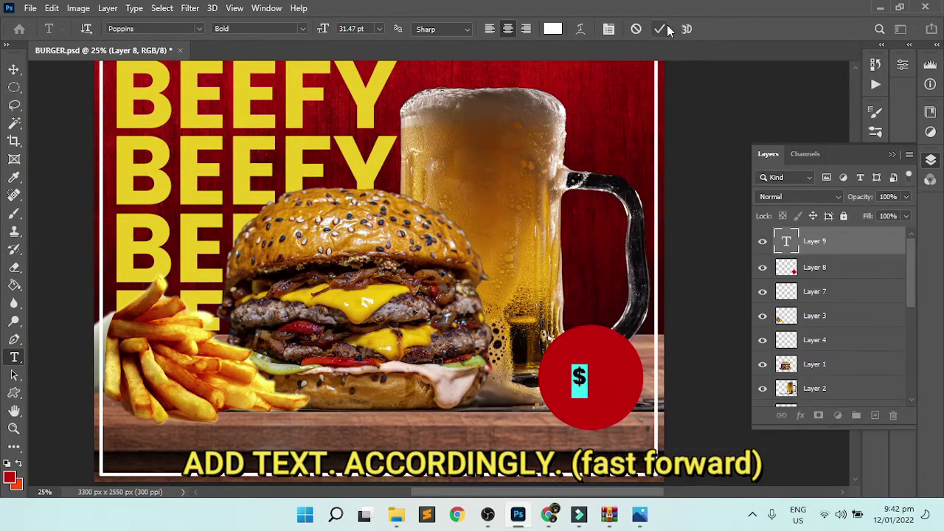
pyautogui.hotkey('ctrl', 'Return')
pyautogui.hotkey('ctrl', 't')
pyautogui.moveTo(586, 387); pyautogui.dragTo(604, 417)
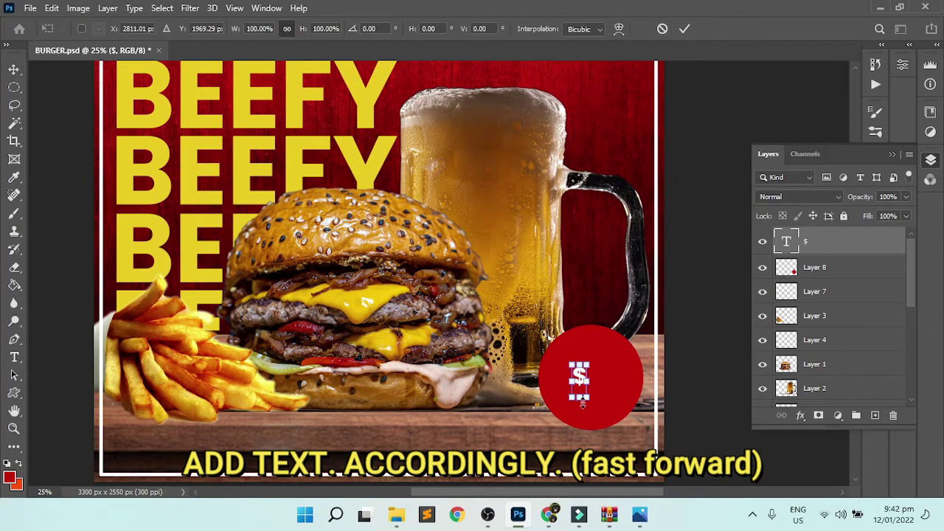
pyautogui.moveTo(590, 384); pyautogui.dragTo(563, 388)
pyautogui.click(684, 29)
# Step: On a new layer, stroke a circular selection inside the badge with a 10 px white outline
pyautogui.press('m')
pyautogui.click(875, 415)
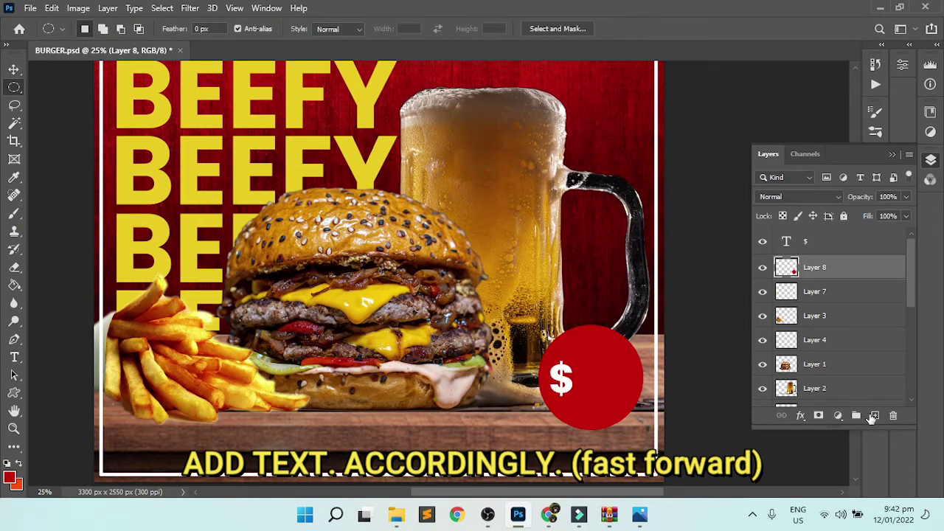
pyautogui.moveTo(552, 338); pyautogui.dragTo(632, 427)
pyautogui.rightClick(591, 340)
pyautogui.click(645, 267)
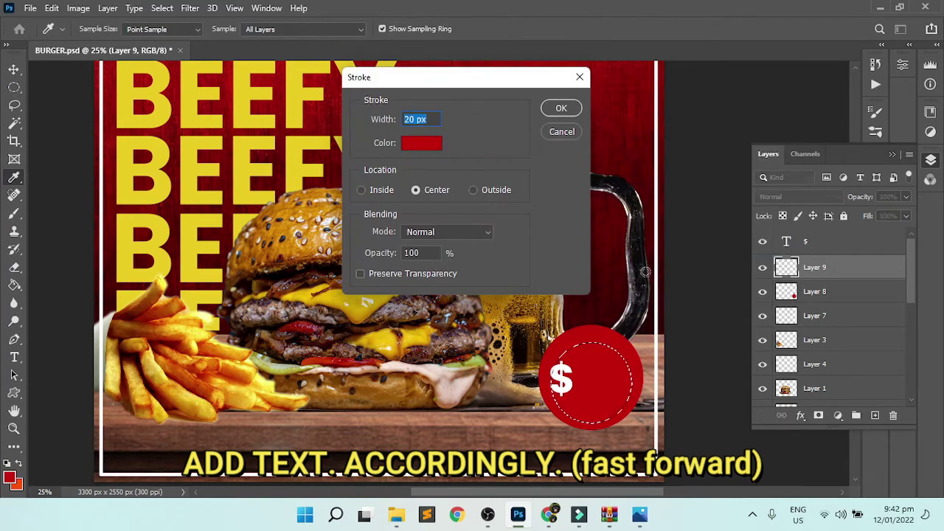
pyautogui.click(421, 143)
pyautogui.click(590, 229)
pyautogui.click(890, 217)
pyautogui.write('10')
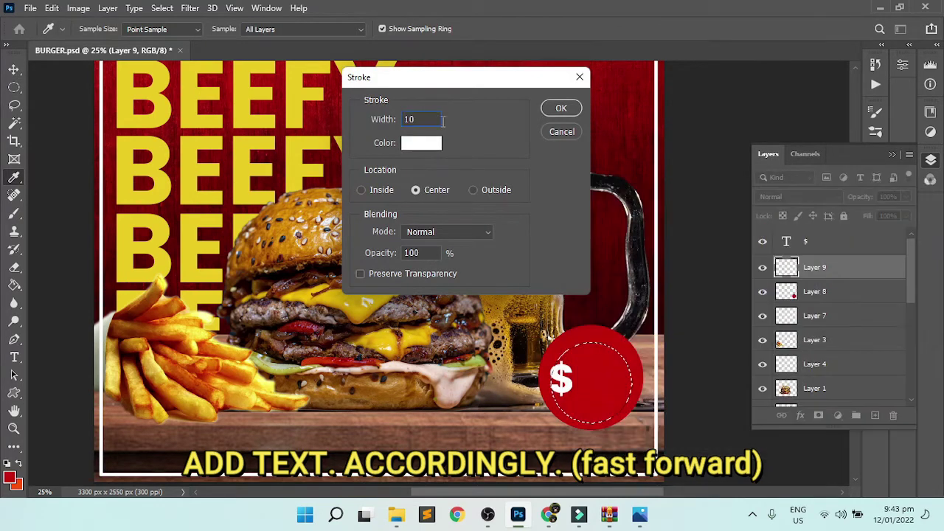
pyautogui.press('Return')
# Step: Resize the white ring to fit the badge and merge it down
pyautogui.hotkey('ctrl', 'f')
pyautogui.click(586, 9)
pyautogui.hotkey('ctrl', 't')
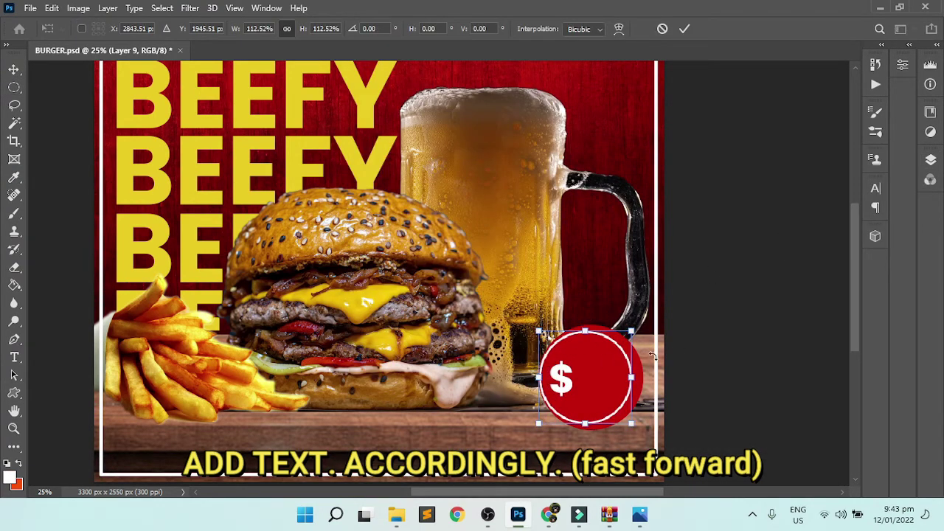
pyautogui.press('Return')
pyautogui.hotkey('ctrl', 'e')
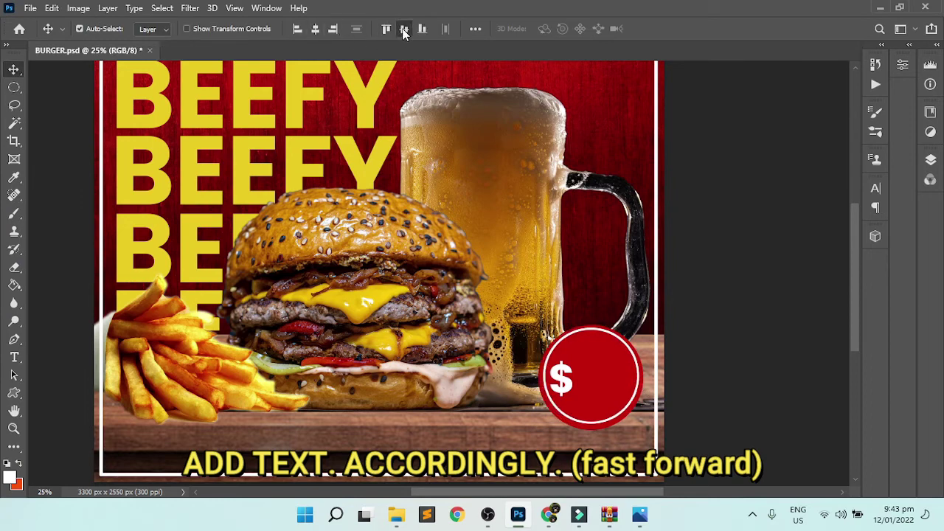
# Step: Add a large white '10' text layer inside the circle beside the $
pyautogui.moveTo(561, 378); pyautogui.dragTo(592, 377)
pyautogui.press('t')
pyautogui.click(579, 377)
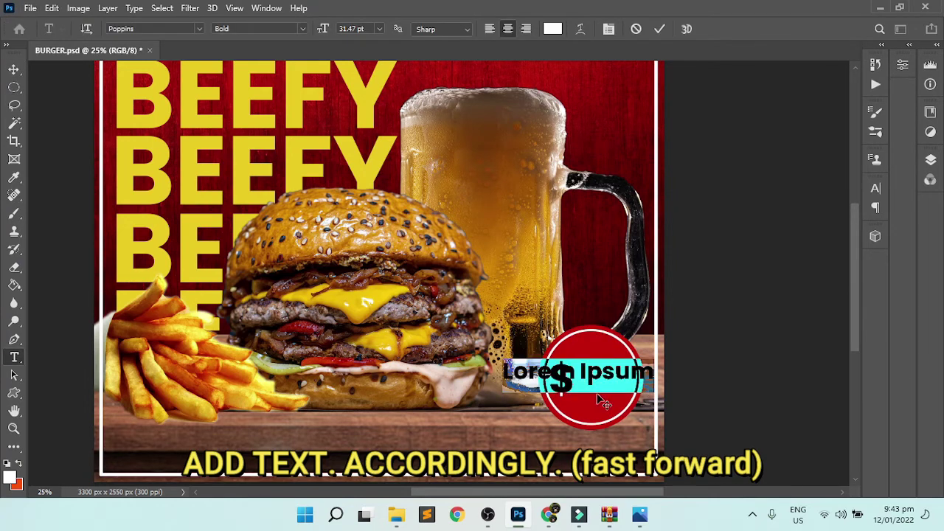
pyautogui.write('10')
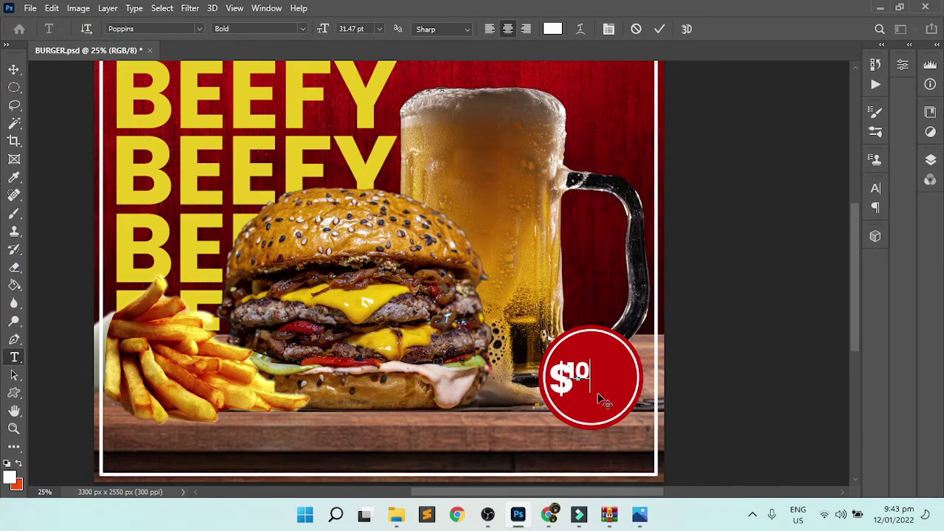
pyautogui.click(660, 29)
pyautogui.hotkey('ctrl', 't')
pyautogui.moveTo(596, 392); pyautogui.dragTo(623, 432)
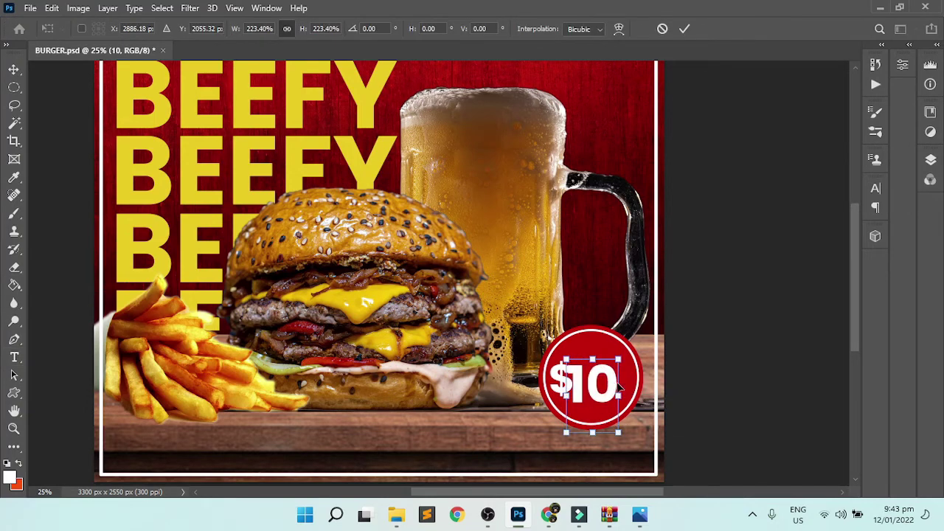
pyautogui.click(685, 28)
# Step: Shrink the $ sign to about three quarters and set its font to Arial Narrow
pyautogui.click(560, 380)
pyautogui.hotkey('ctrl', 't')
pyautogui.moveTo(576, 402); pyautogui.dragTo(570, 404)
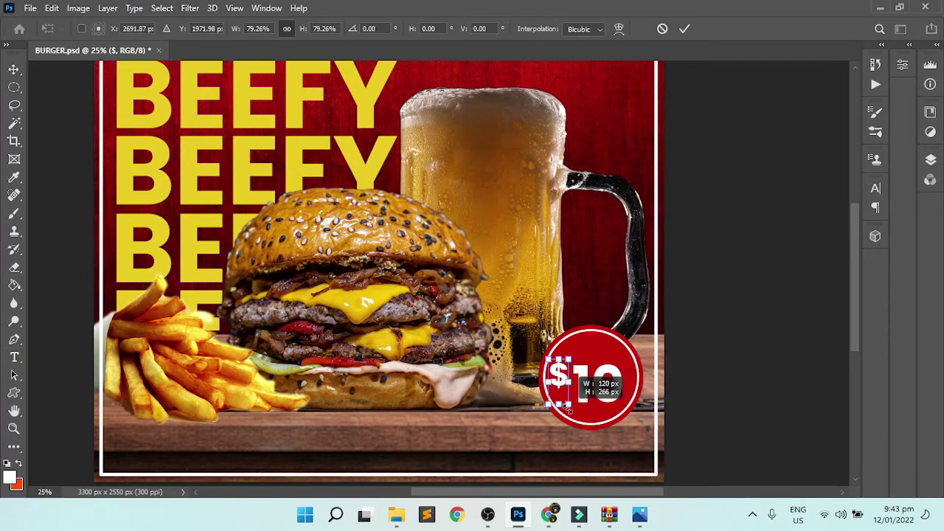
pyautogui.click(685, 28)
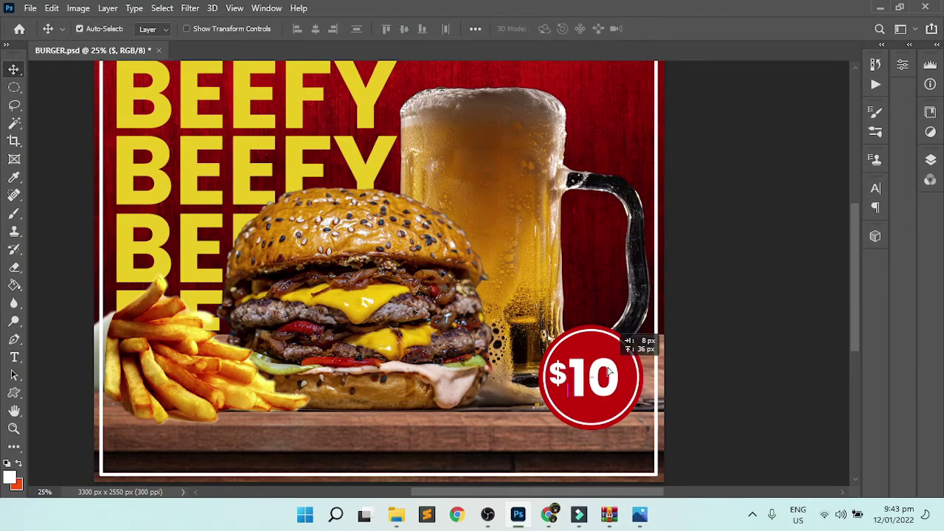
pyautogui.doubleClick(555, 378)
pyautogui.click(162, 28)
pyautogui.write('arial')
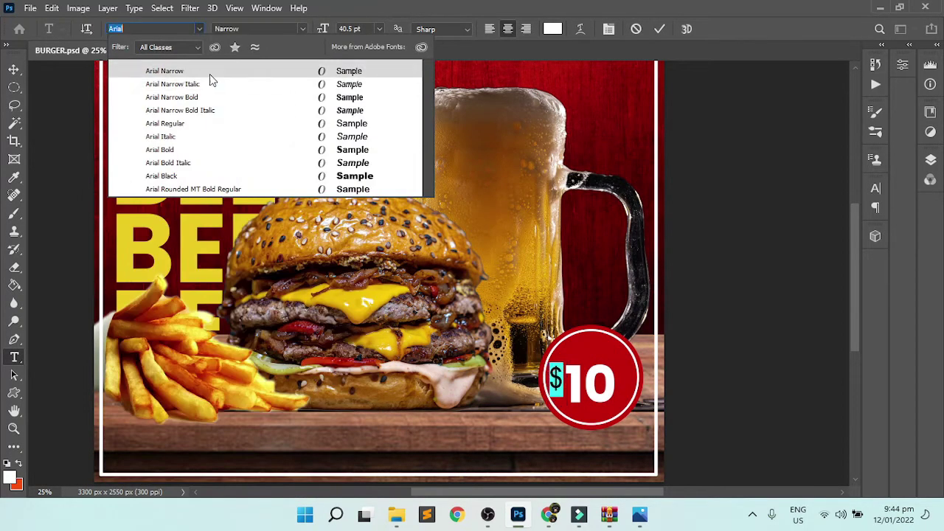
pyautogui.click(211, 74)
pyautogui.click(661, 28)
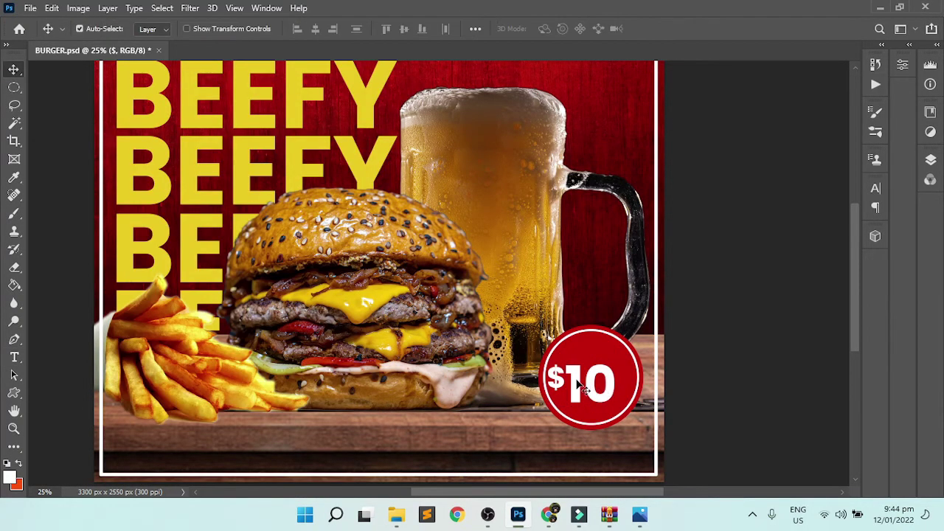
# Step: Select the 10 text, show the rulers and begin resizing it
pyautogui.keyDown('ctrl'); pyautogui.click(599, 399); pyautogui.keyUp('ctrl')
pyautogui.hotkey('ctrl', 'r')
pyautogui.hotkey('ctrl', 't')
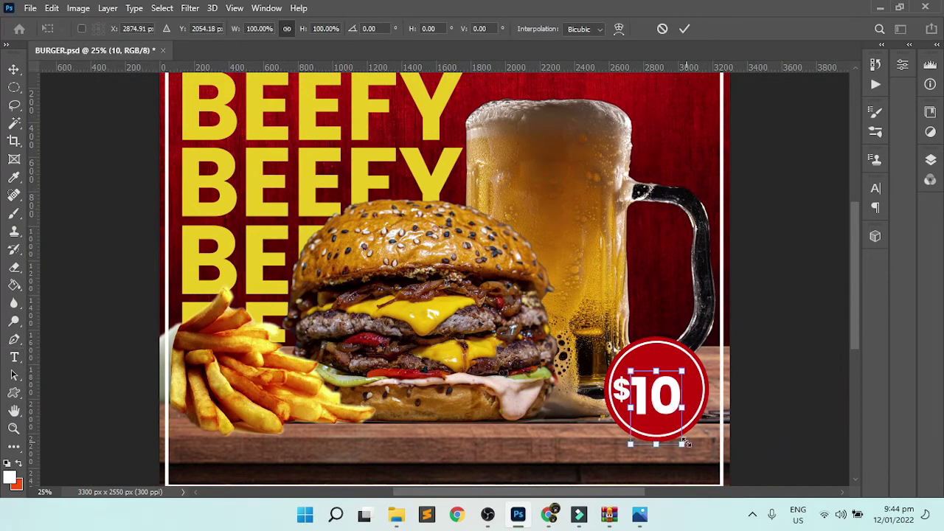
# Step: Enlarge the 10 slightly and turn the copied number into a small raised 50
pyautogui.moveTo(684, 443)
pyautogui.mouseDown()
pyautogui.moveTo(675, 393)
pyautogui.moveTo(692, 389)
pyautogui.mouseUp()
pyautogui.press('Return')
pyautogui.click(689, 393)
pyautogui.click(658, 32)
pyautogui.hotkey('ctrl', 't')
pyautogui.press('Return')
pyautogui.press('v')
# Step: Add 'PRICE' text and centre it above the price in the badge
pyautogui.press('t')
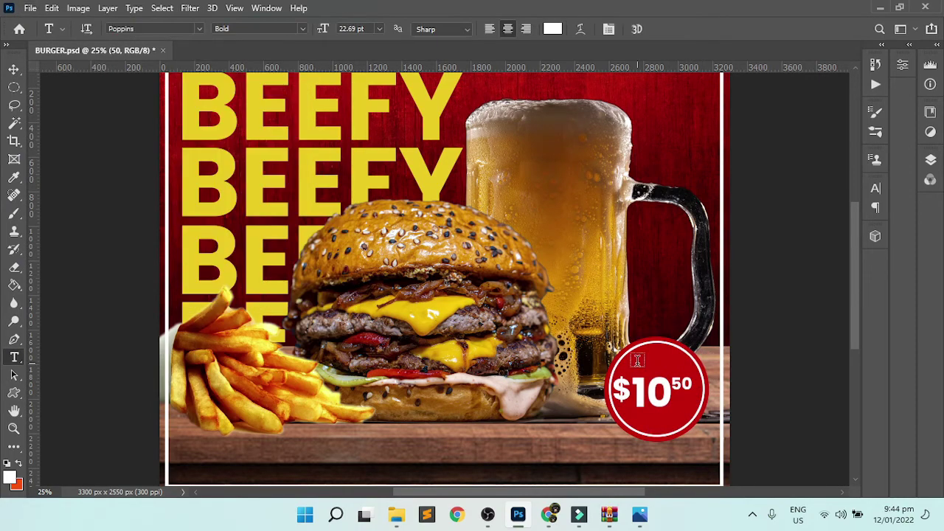
pyautogui.click(638, 360)
pyautogui.write('PROCE')
pyautogui.click(660, 29)
pyautogui.press('v')
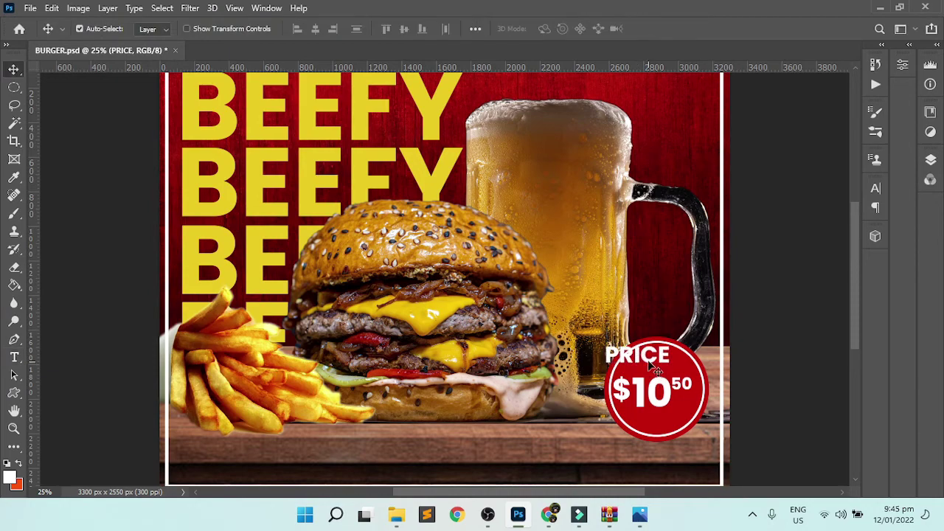
pyautogui.moveTo(672, 395); pyautogui.dragTo(697, 408)
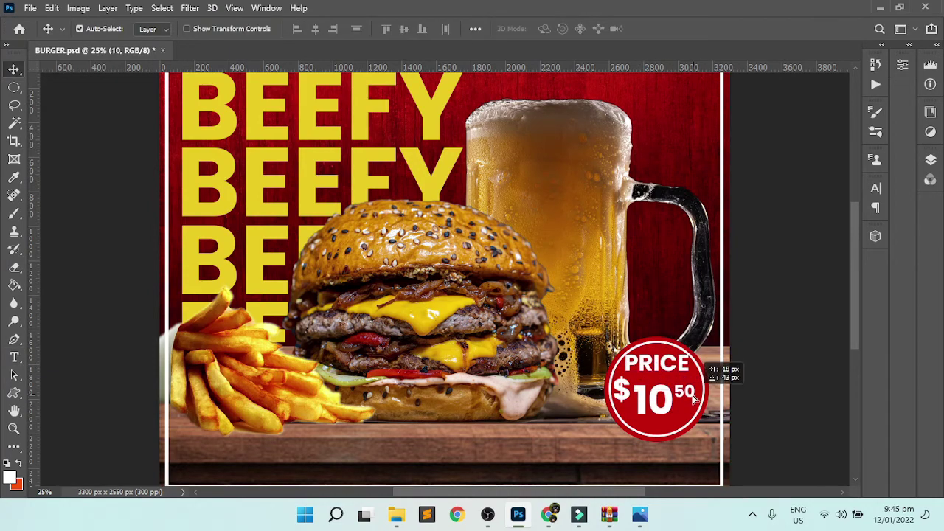
# Step: Enlarge the $10 slightly and move the 50 beside the enlarged 10
pyautogui.click(625, 395)
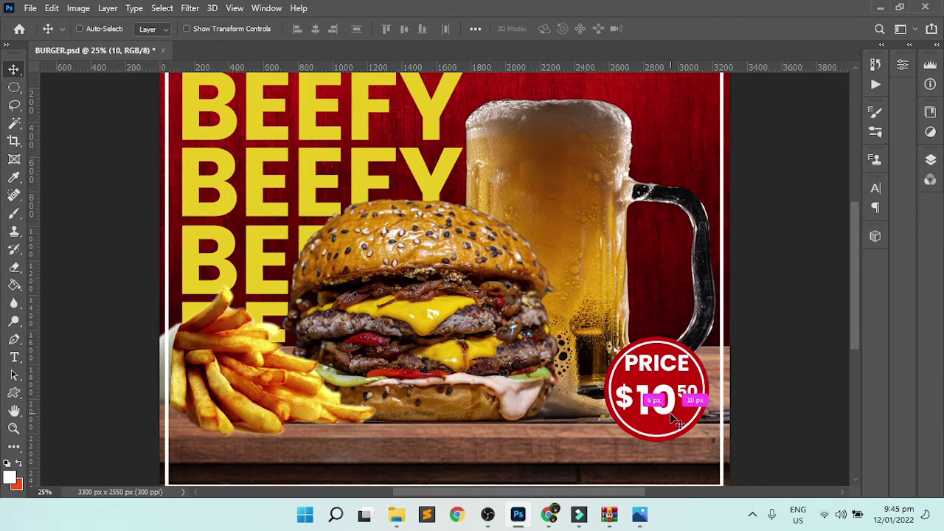
pyautogui.hotkey('ctrl', '+')
pyautogui.hotkey('ctrl', 't')
pyautogui.moveTo(650, 367); pyautogui.dragTo(658, 374)
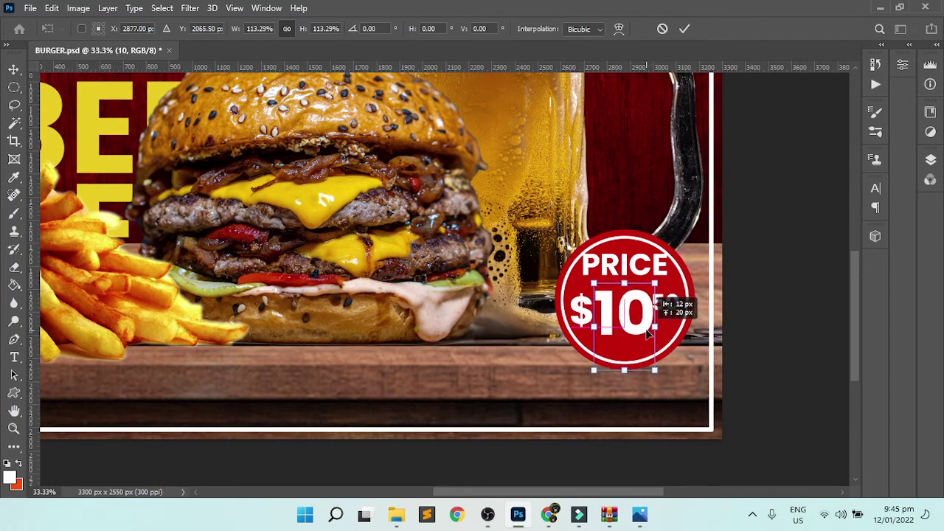
pyautogui.click(685, 29)
pyautogui.moveTo(677, 314); pyautogui.dragTo(679, 304)
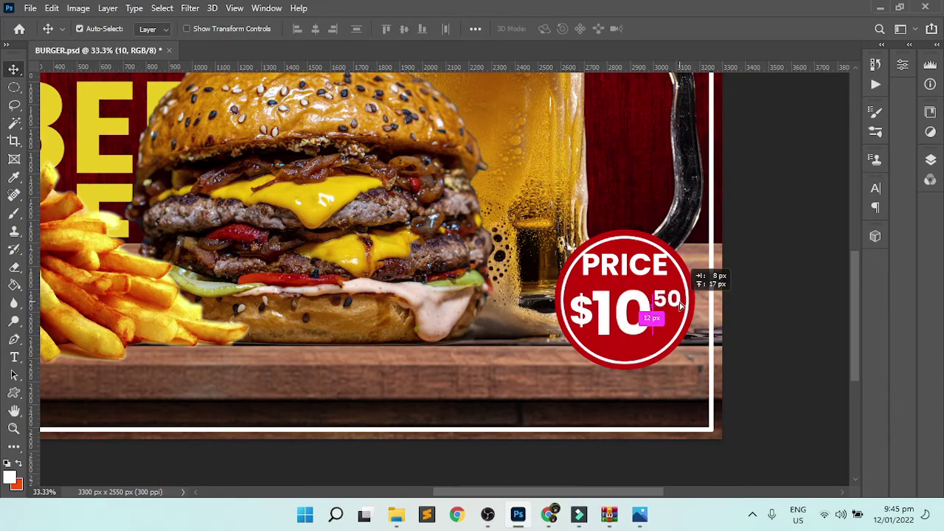
pyautogui.click(583, 315)
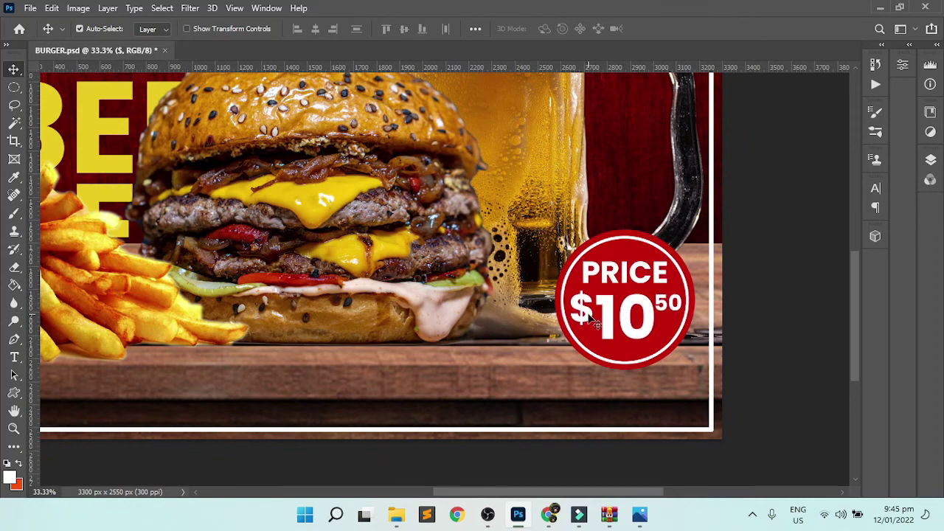
# Step: Show the whole poster in Full Screen Mode on black, fitted to the screen
pyautogui.hotkey('ctrl', '-')
pyautogui.hotkey('ctrl', '-')
pyautogui.hotkey('ctrl', '-')
pyautogui.press('f')
pyautogui.press('f')
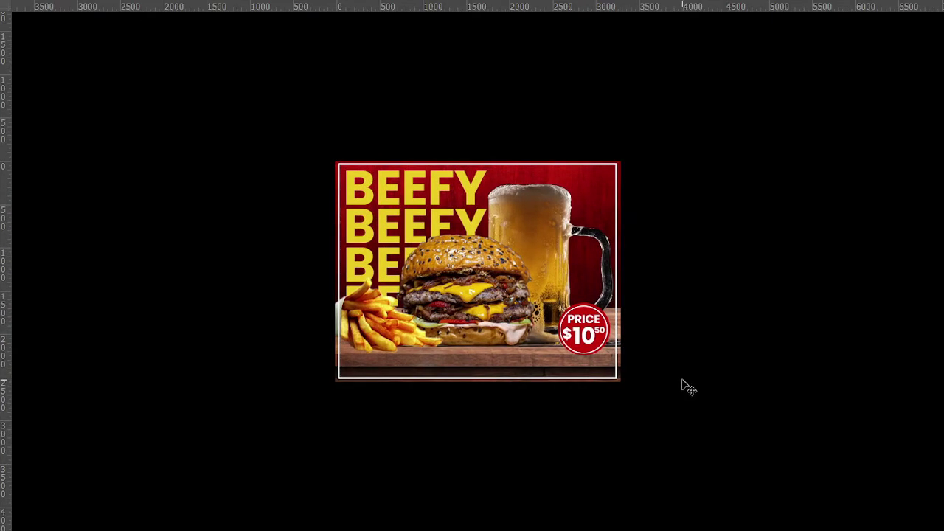
pyautogui.hotkey('ctrl', '-')
pyautogui.hotkey('ctrl', '0')
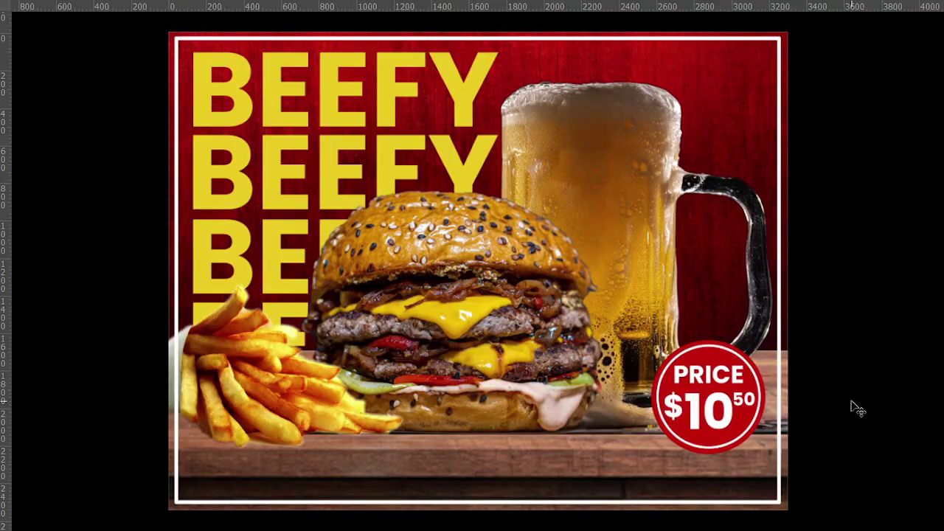